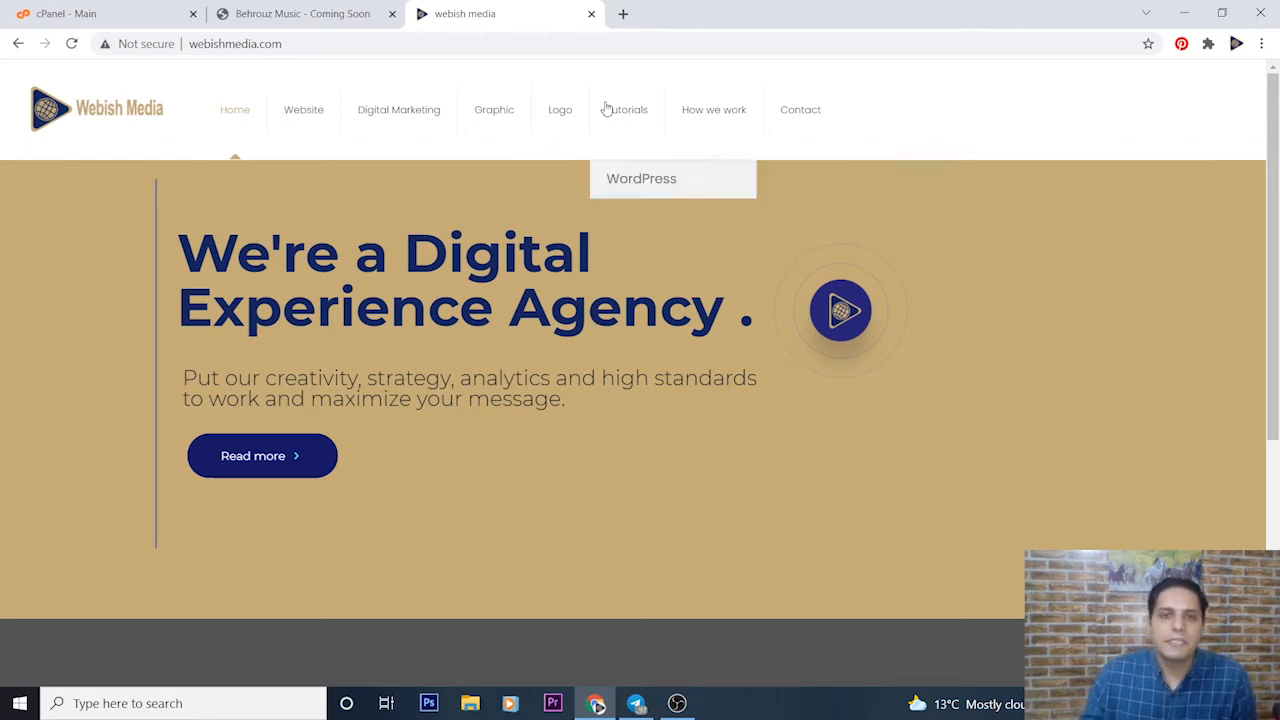
On the Behrouz Music site, replace the www prefix in the address with support, giving support.behrouzmusic.com, without loading it
{"action": "left_click", "coordinate": [300, 14]}
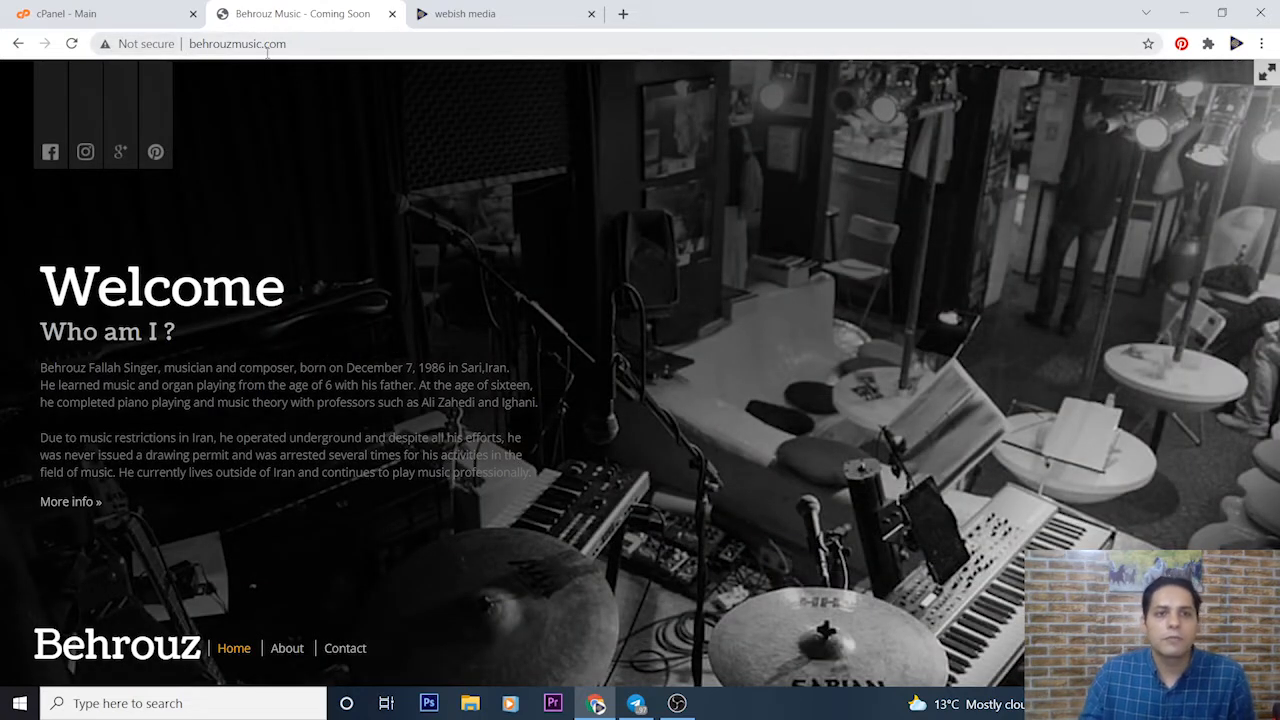
{"action": "left_click", "coordinate": [190, 43]}
{"action": "left_click", "coordinate": [217, 43]}
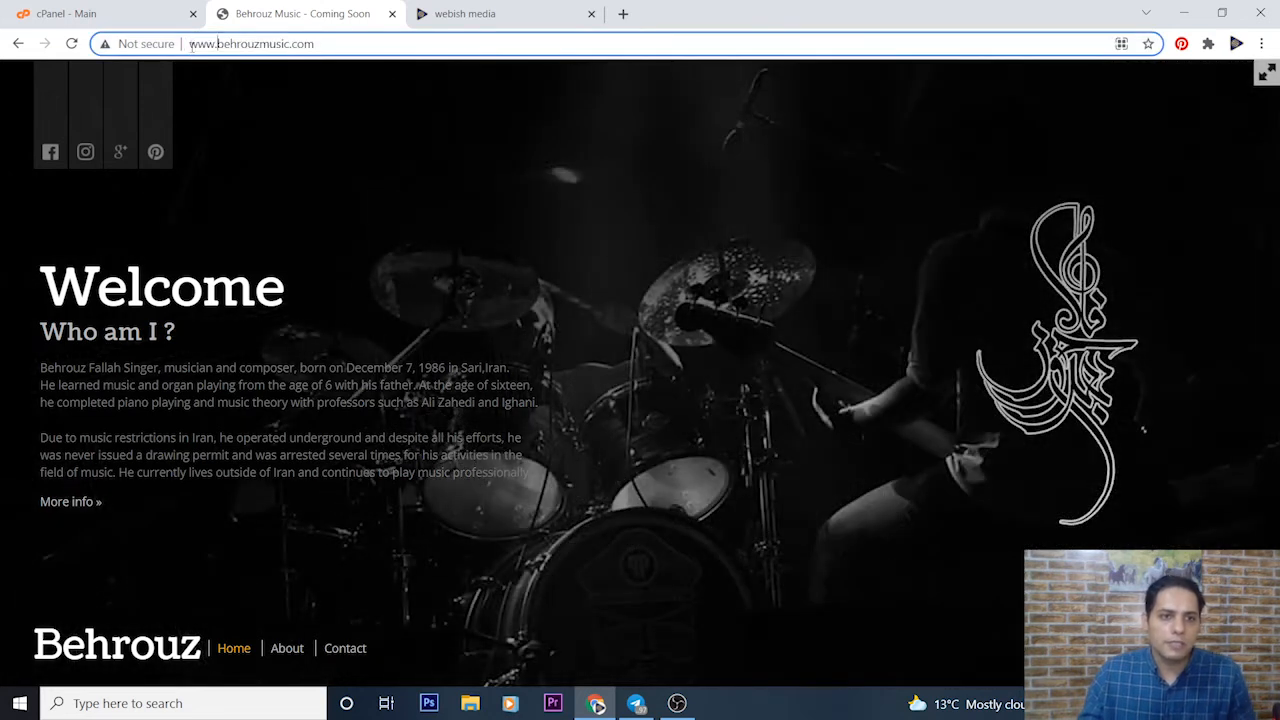
{"action": "left_click_drag", "start_coordinate": [216, 43], "coordinate": [188, 47]}
{"action": "type", "text": "support"}
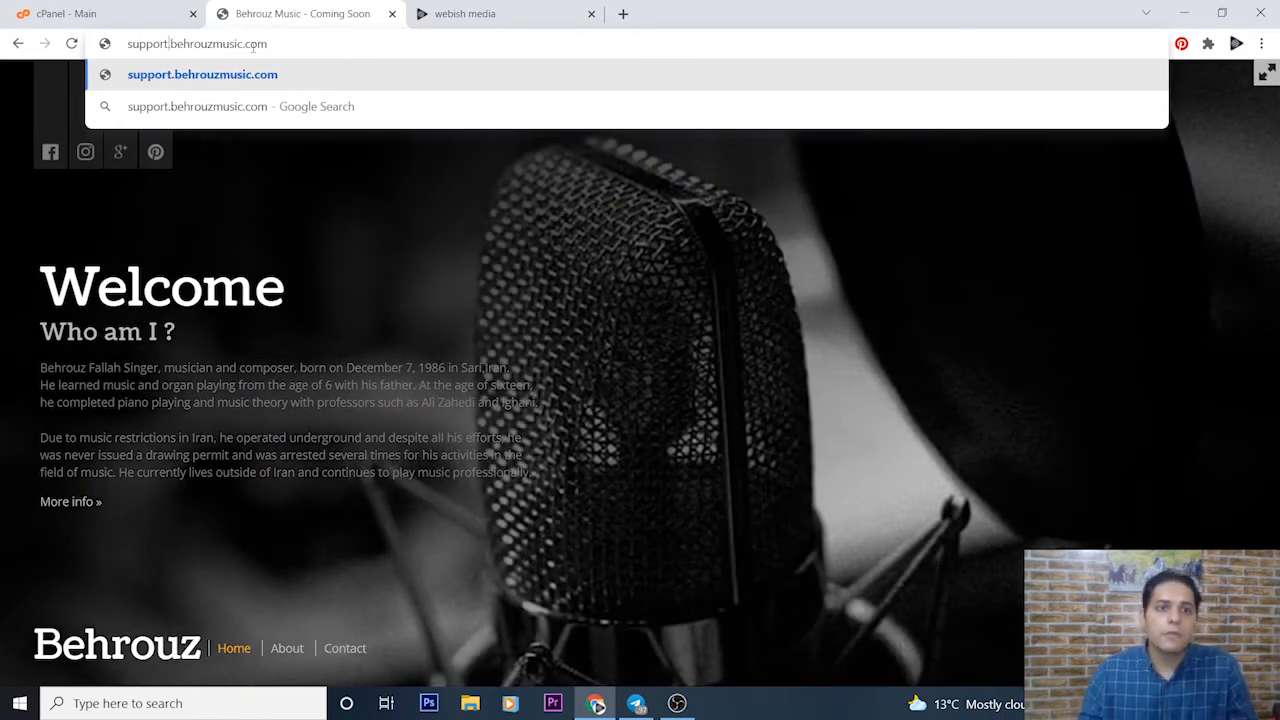
{"action": "mouse_move", "coordinate": [176, 44]}
{"action": "left_mouse_down"}
{"action": "mouse_move", "coordinate": [272, 44]}
{"action": "mouse_move", "coordinate": [171, 45]}
{"action": "left_mouse_up"}
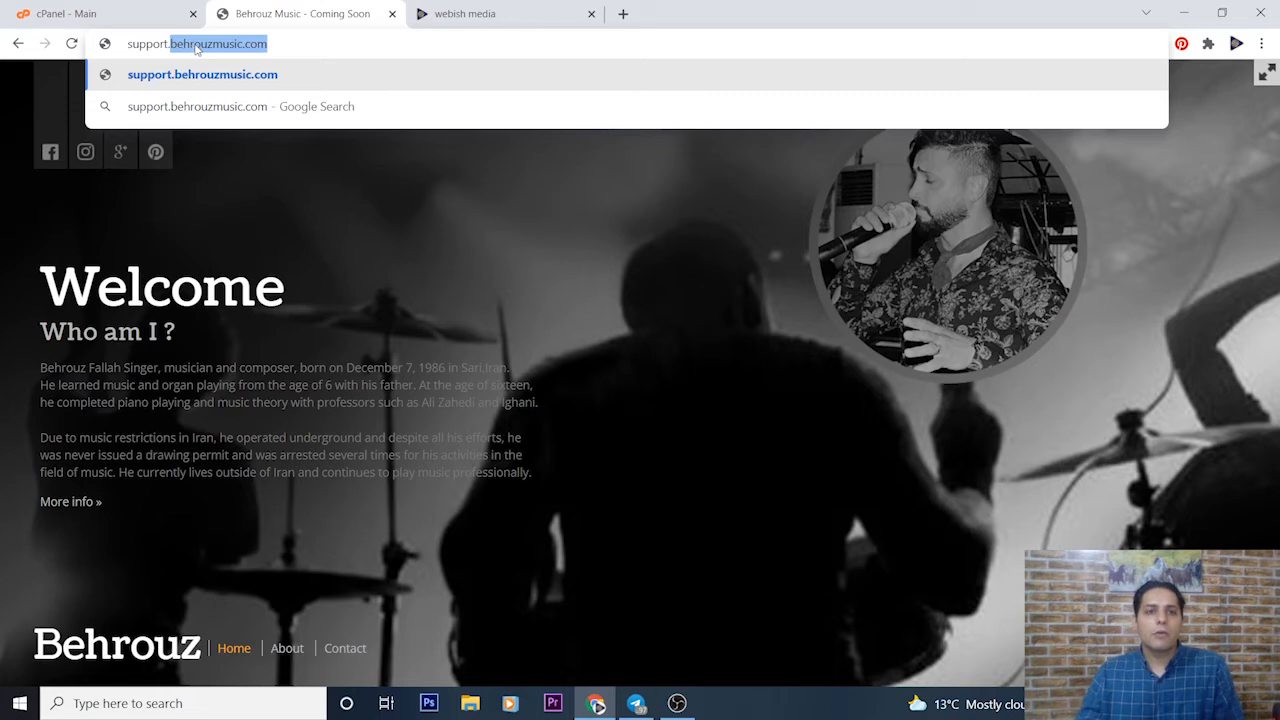
{"action": "left_click_drag", "start_coordinate": [279, 40], "coordinate": [127, 44]}
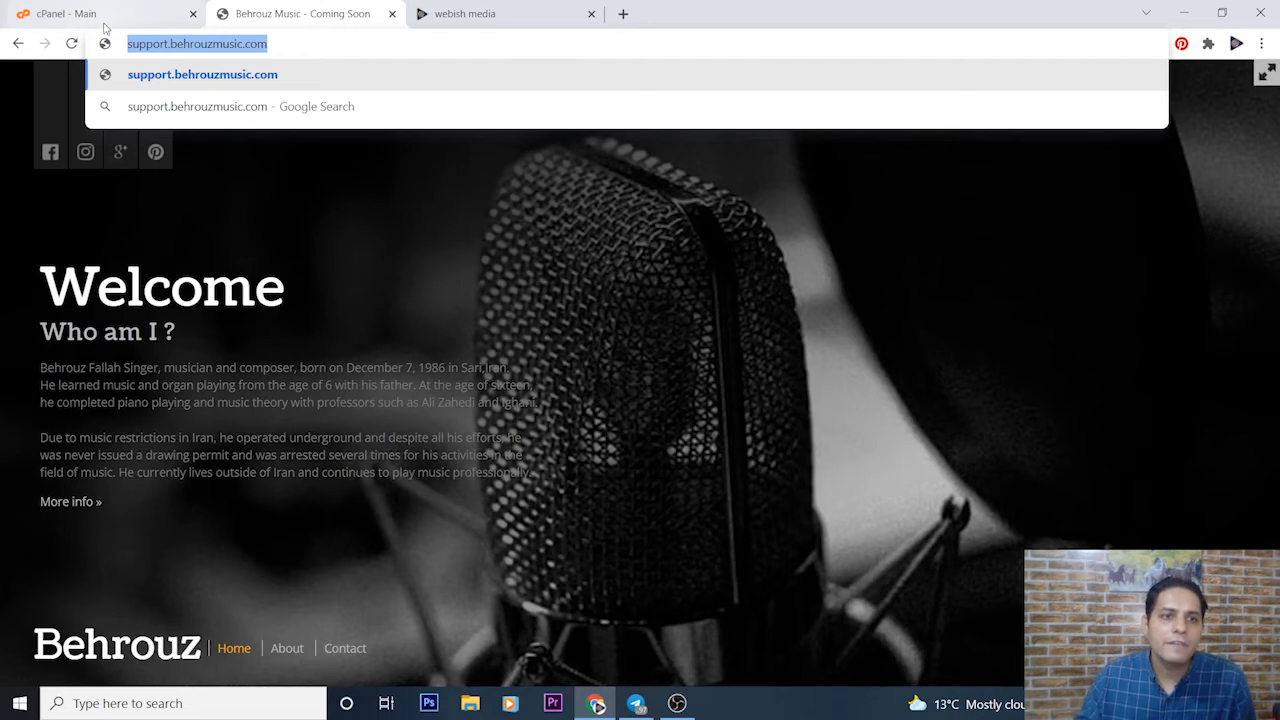
Switch to cPanel and open the Subdomains tool from the domain management functions
{"action": "left_click", "coordinate": [105, 18]}
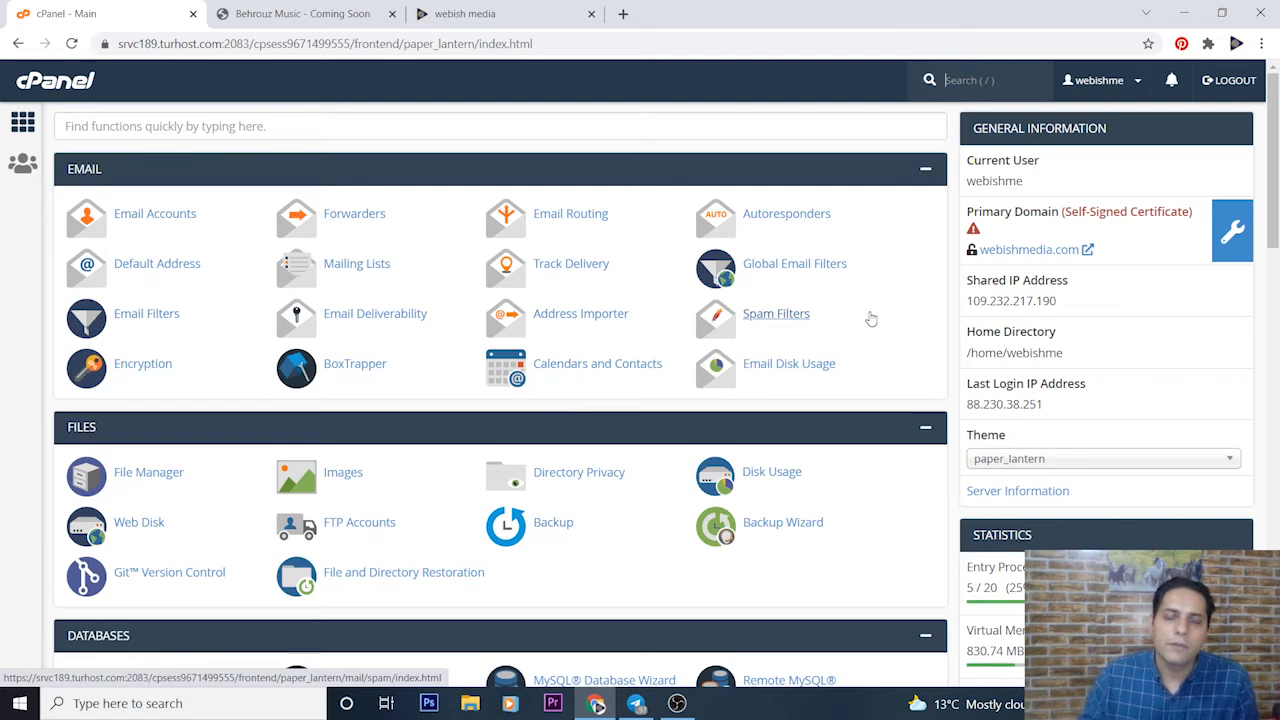
{"action": "scroll", "coordinate": [850, 364], "scroll_direction": "down", "scroll_amount": 2}
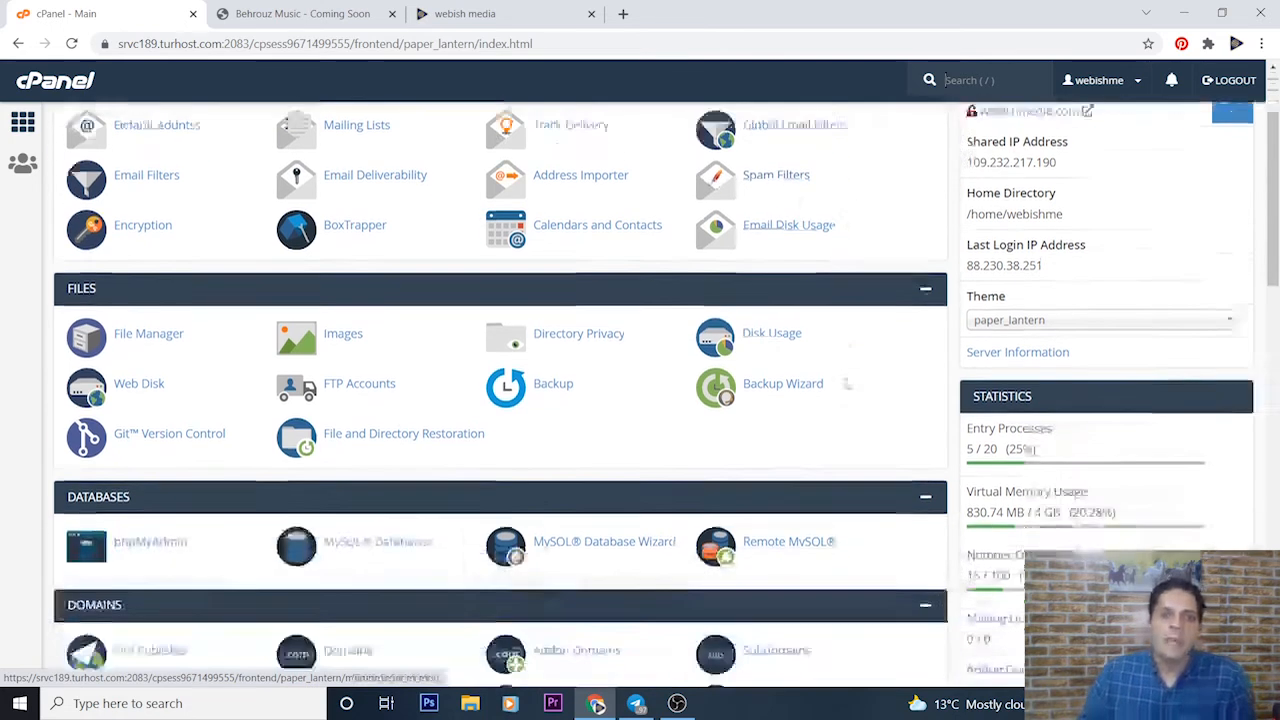
{"action": "scroll", "coordinate": [857, 363], "scroll_direction": "up", "scroll_amount": 2}
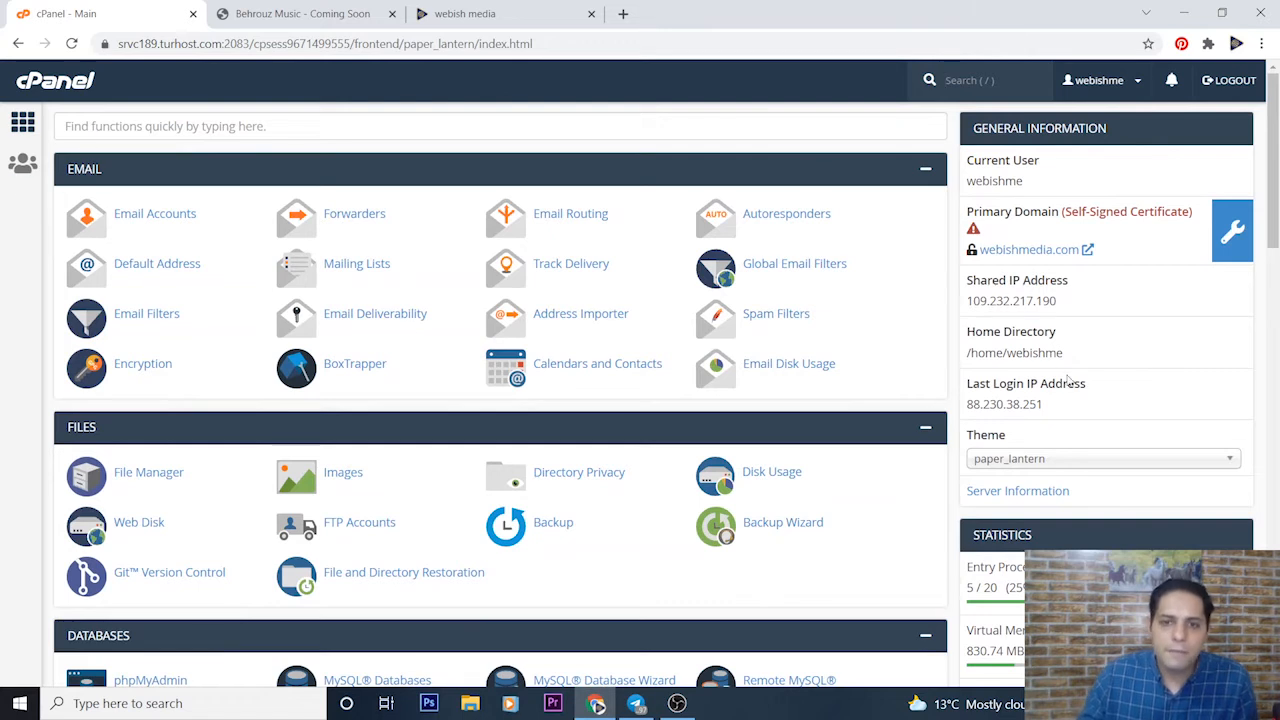
{"action": "scroll", "coordinate": [849, 460], "scroll_direction": "down", "scroll_amount": 2}
{"action": "scroll", "coordinate": [140, 215], "scroll_direction": "down", "scroll_amount": 1}
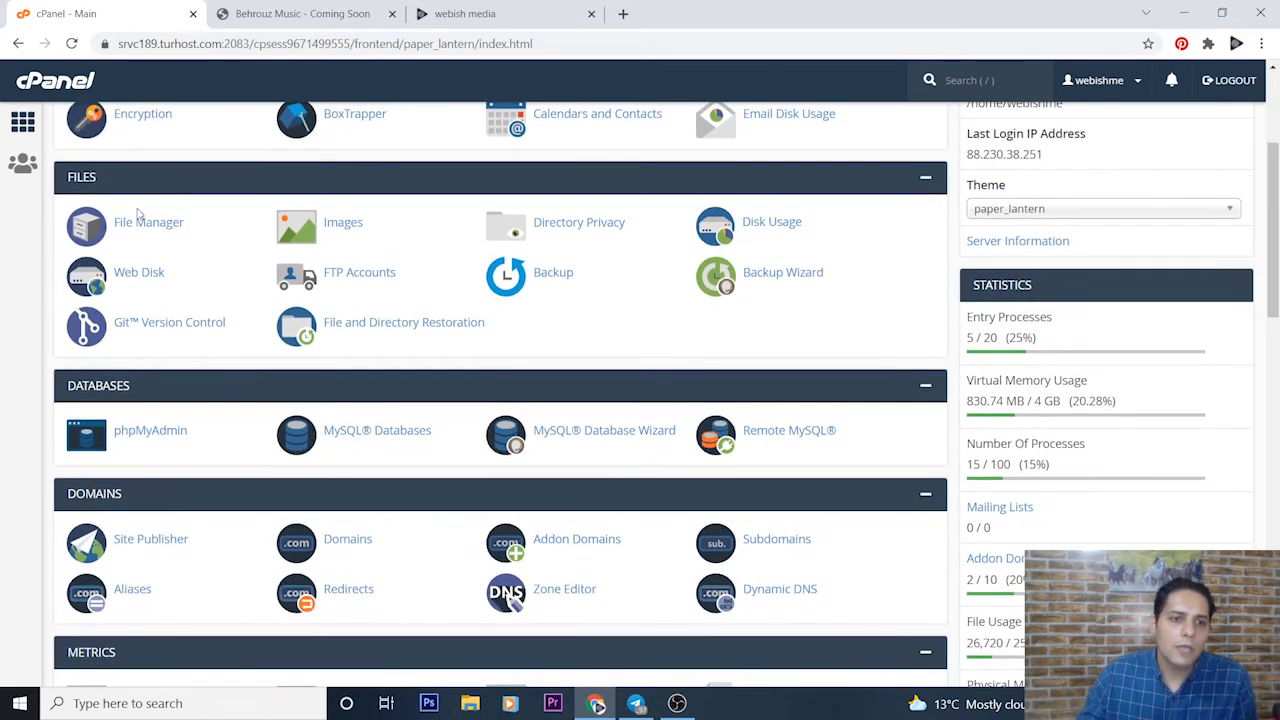
{"action": "scroll", "coordinate": [70, 440], "scroll_direction": "down", "scroll_amount": 1}
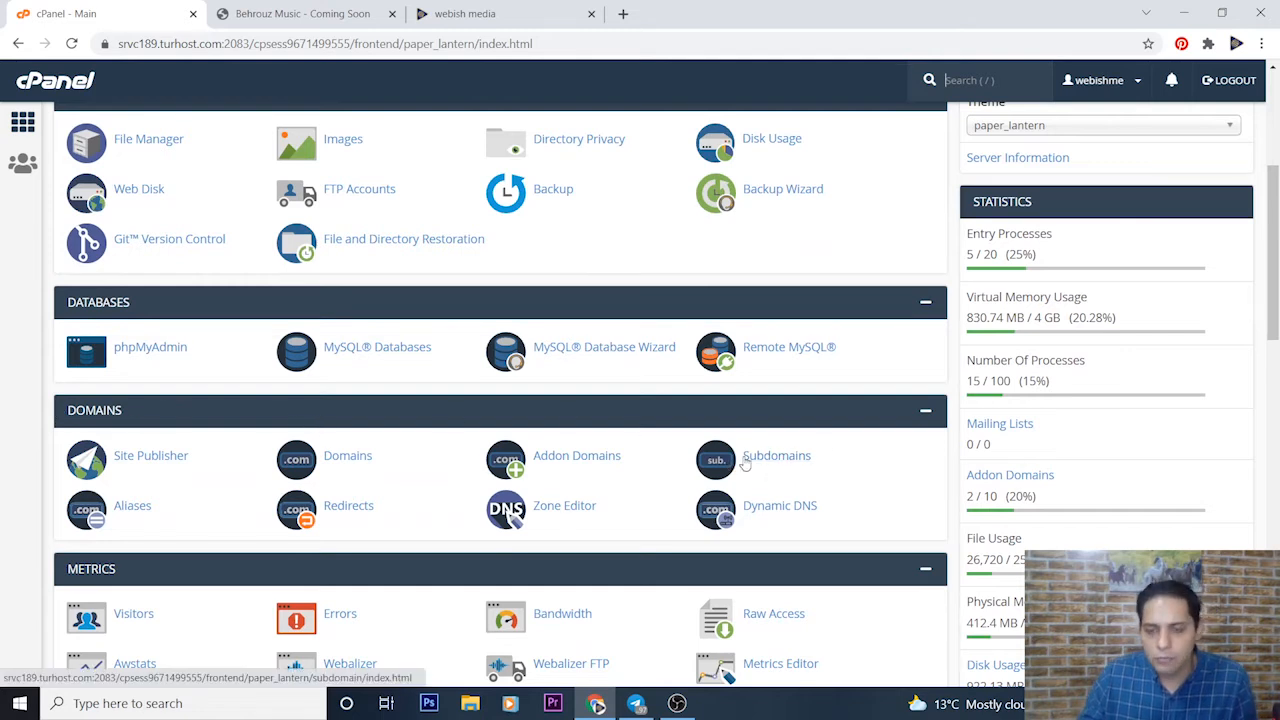
{"action": "left_click", "coordinate": [776, 467]}
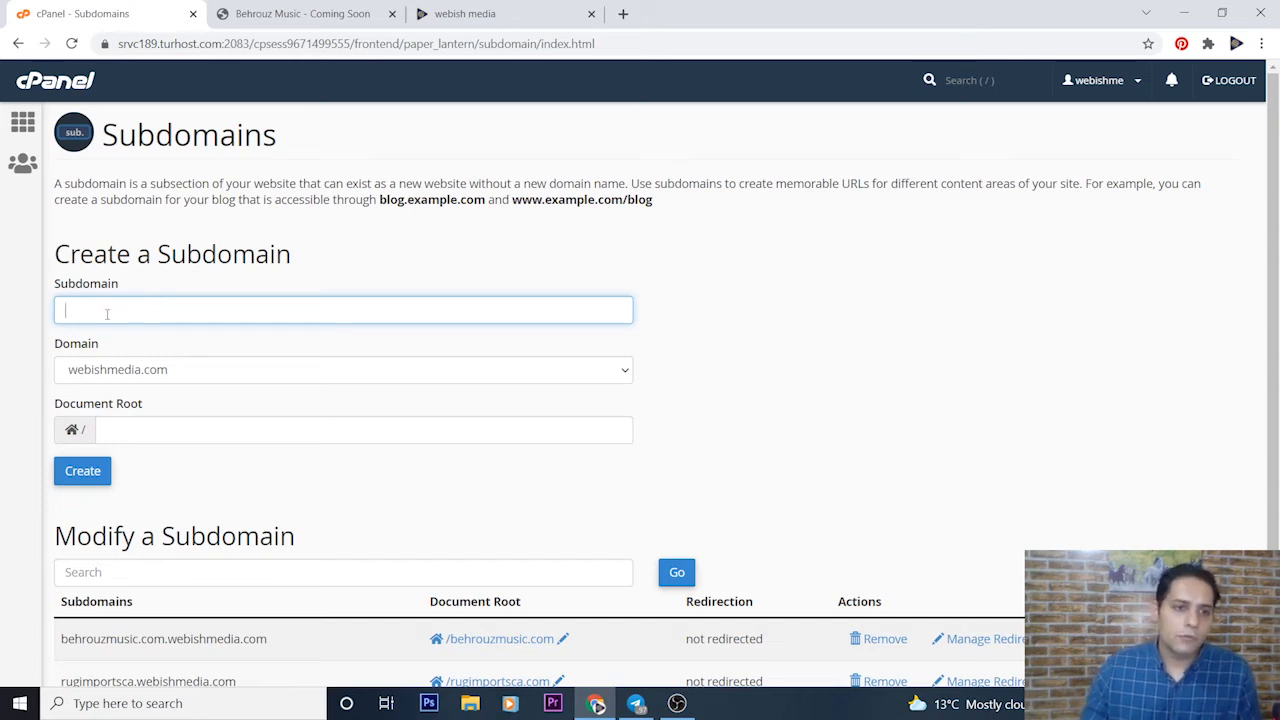
Create the subdomain support on the behrouzmusic.com domain, with support.behrouzmusic.com as its document root
{"action": "type", "text": "su"}
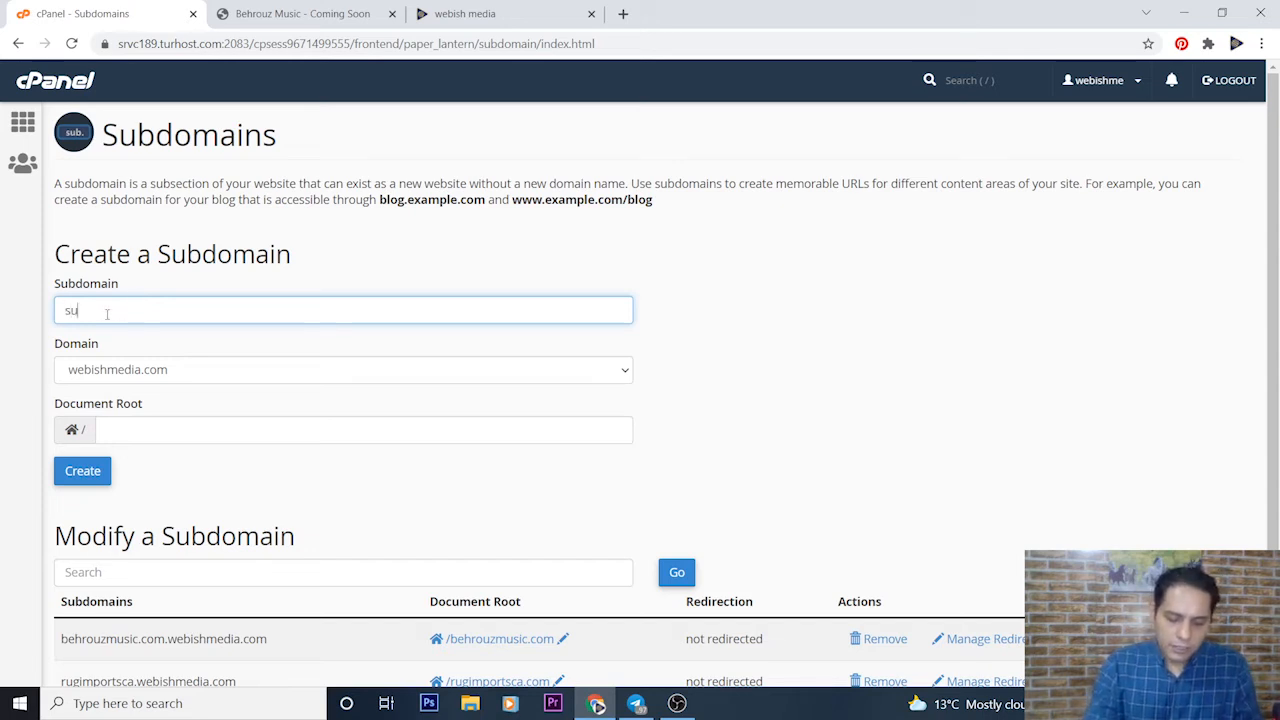
{"action": "type", "text": "pport"}
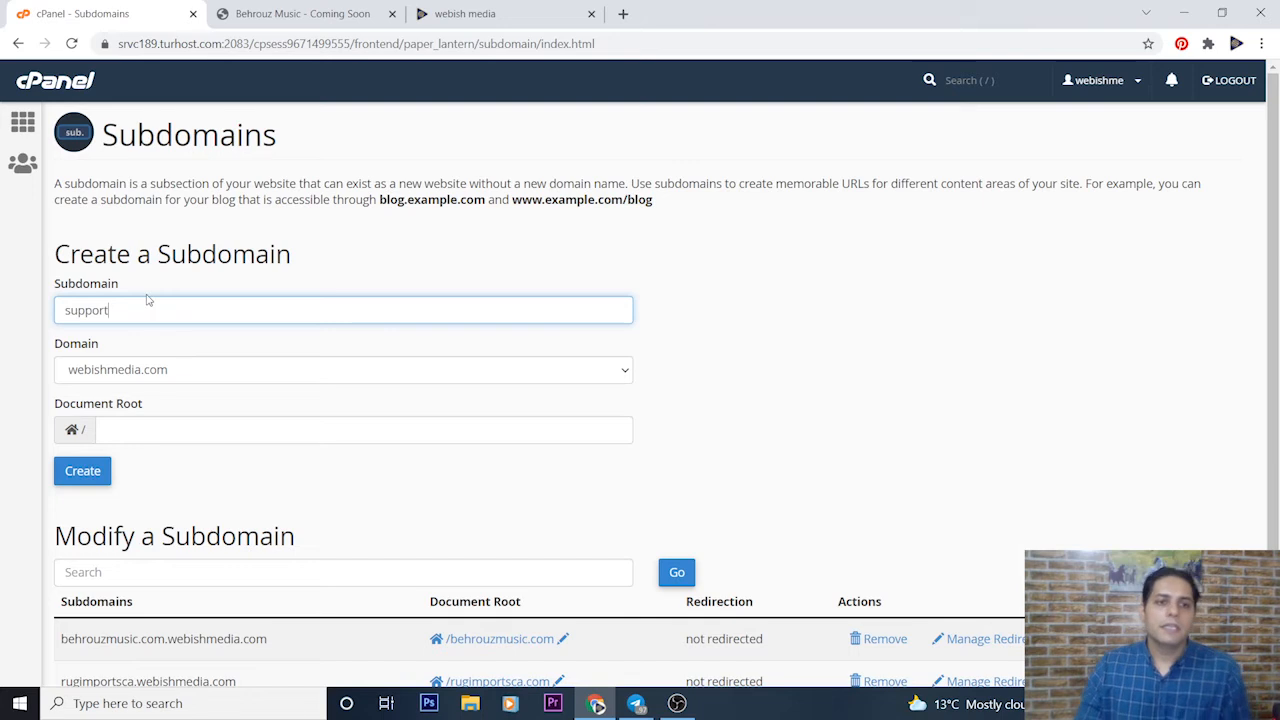
{"action": "left_click", "coordinate": [187, 374]}
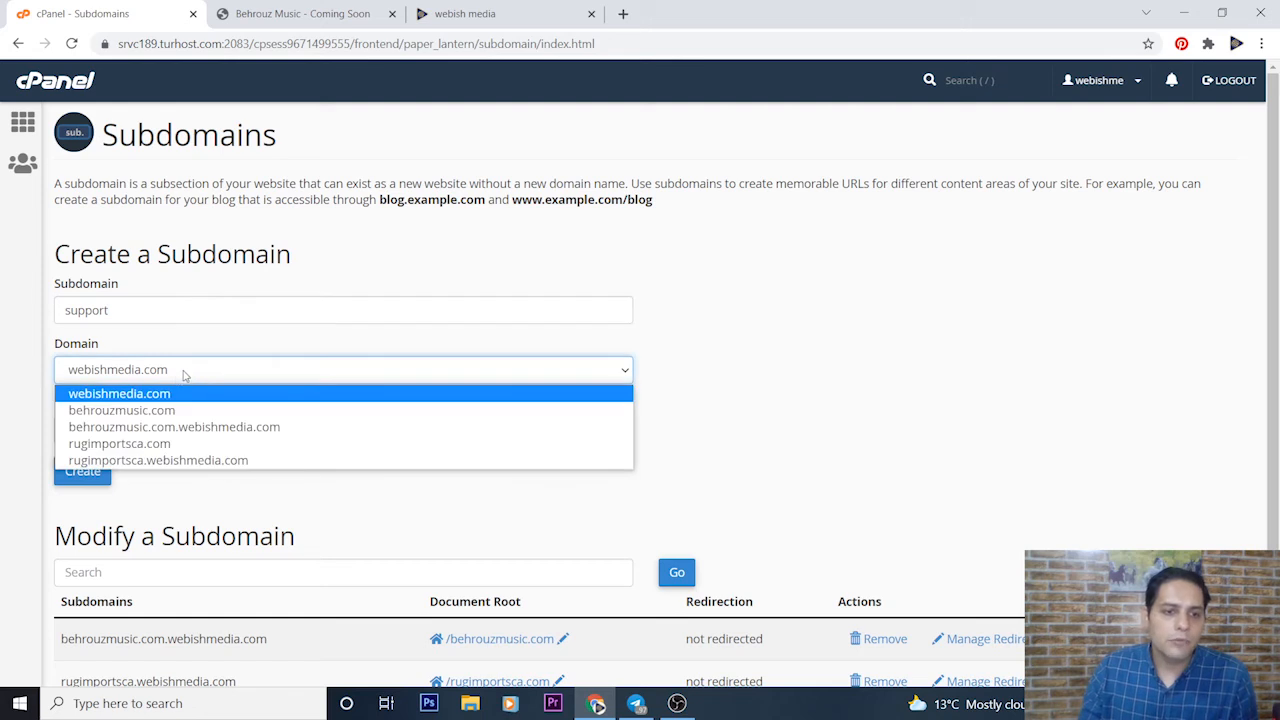
{"action": "left_click", "coordinate": [148, 418]}
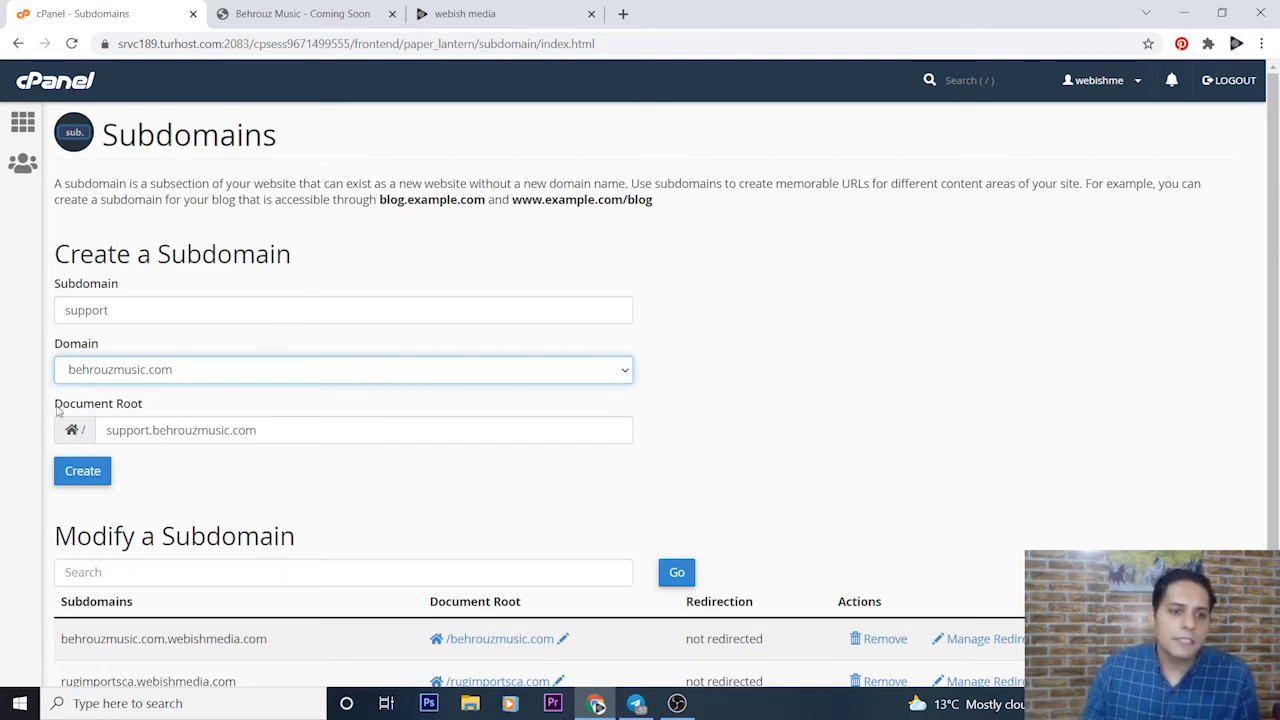
{"action": "left_click", "coordinate": [71, 432]}
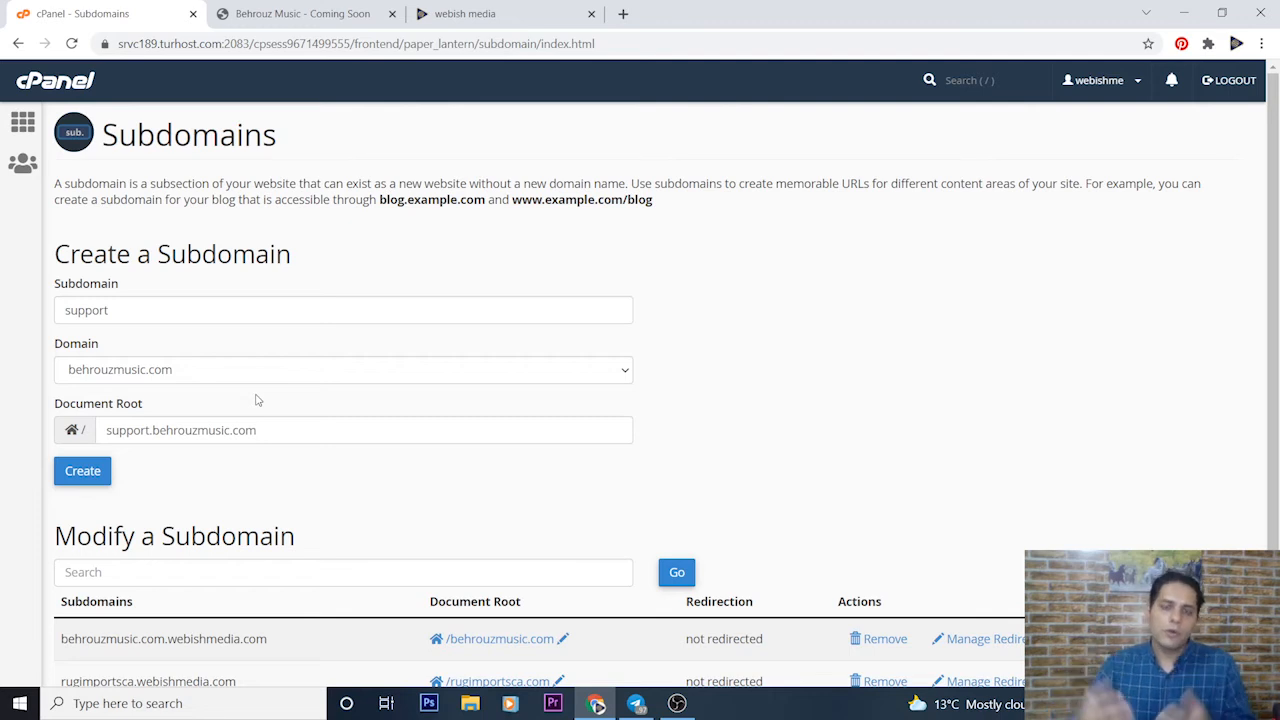
{"action": "left_click", "coordinate": [88, 478]}
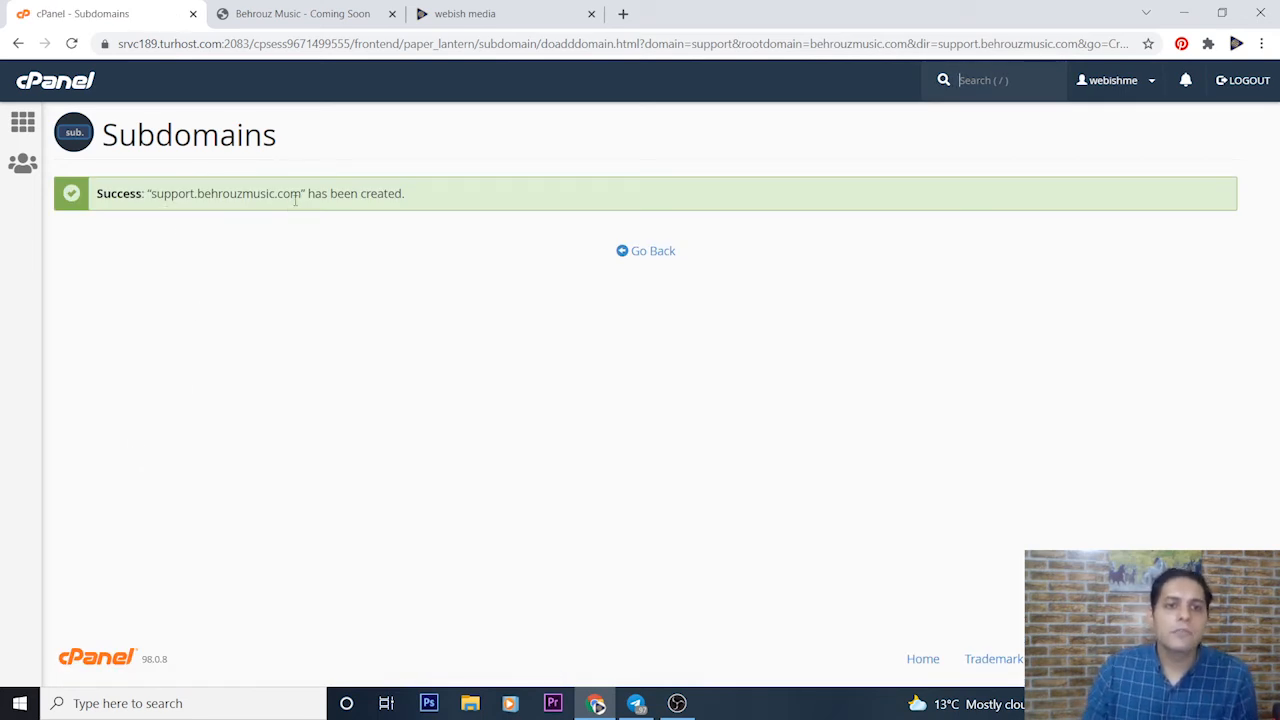
Return to the subdomain list and open the document root folder of support.behrouzmusic.com in the File Manager
{"action": "left_click_drag", "start_coordinate": [151, 192], "coordinate": [396, 195]}
{"action": "left_click", "coordinate": [641, 253]}
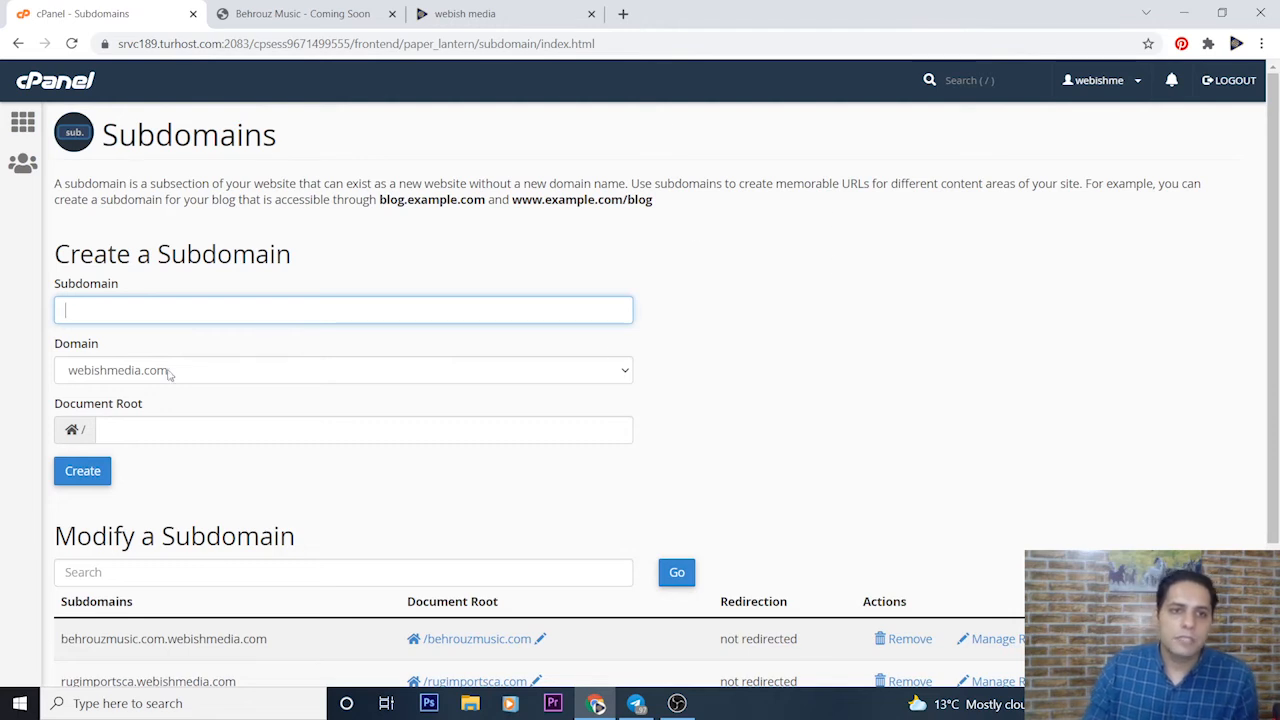
{"action": "scroll", "coordinate": [929, 357], "scroll_direction": "down", "scroll_amount": 3}
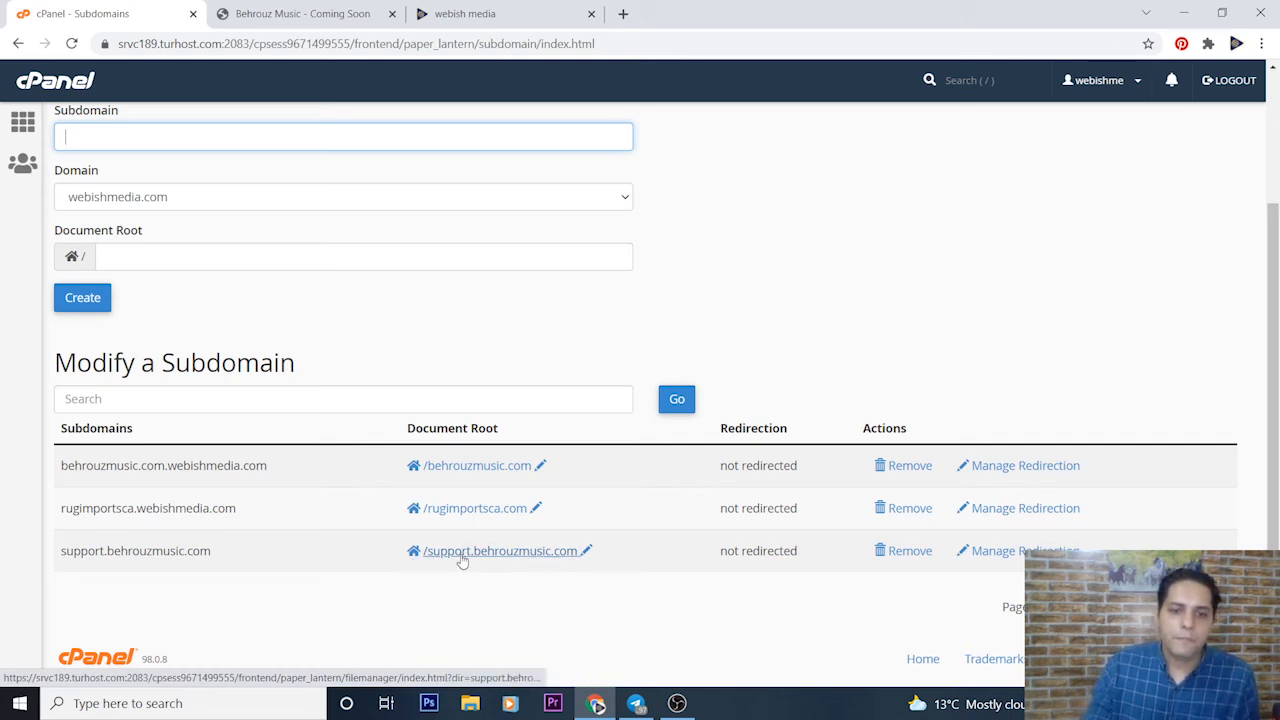
{"action": "left_click", "coordinate": [505, 557]}
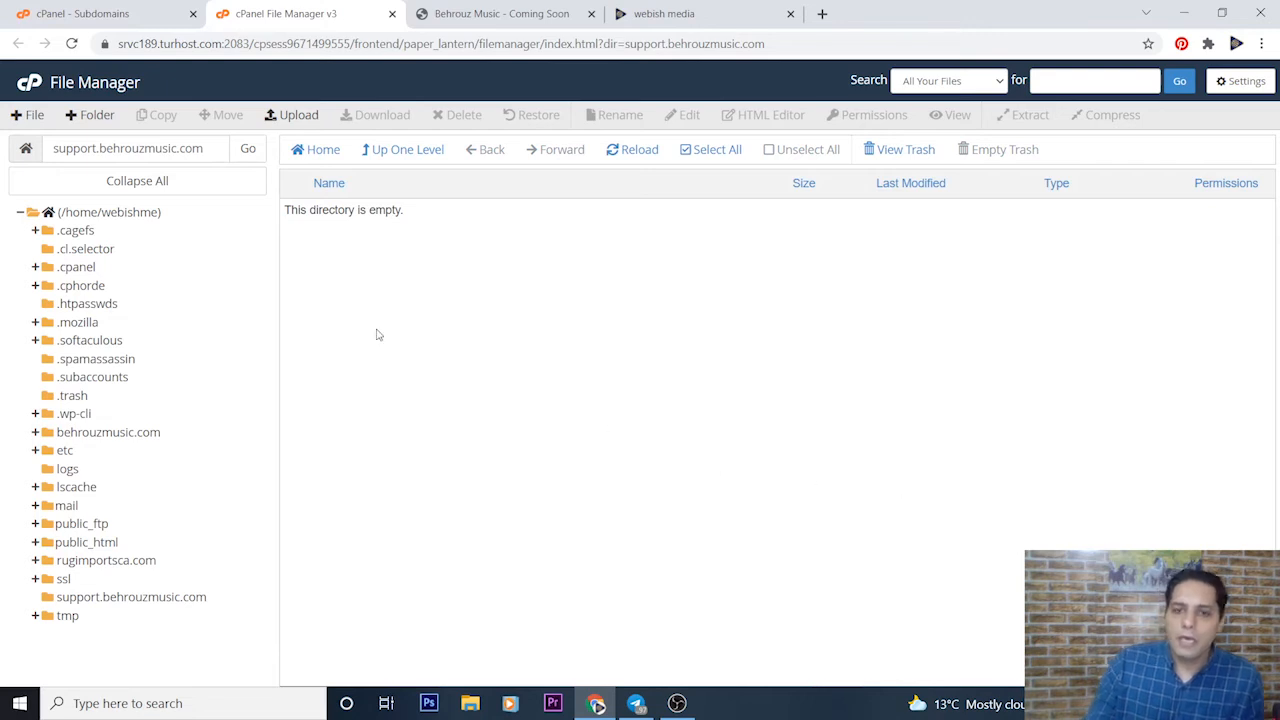
Upload assets.zip from the desktop to the support.behrouzmusic.com folder and refresh the folder's file list
{"action": "left_click", "coordinate": [291, 115]}
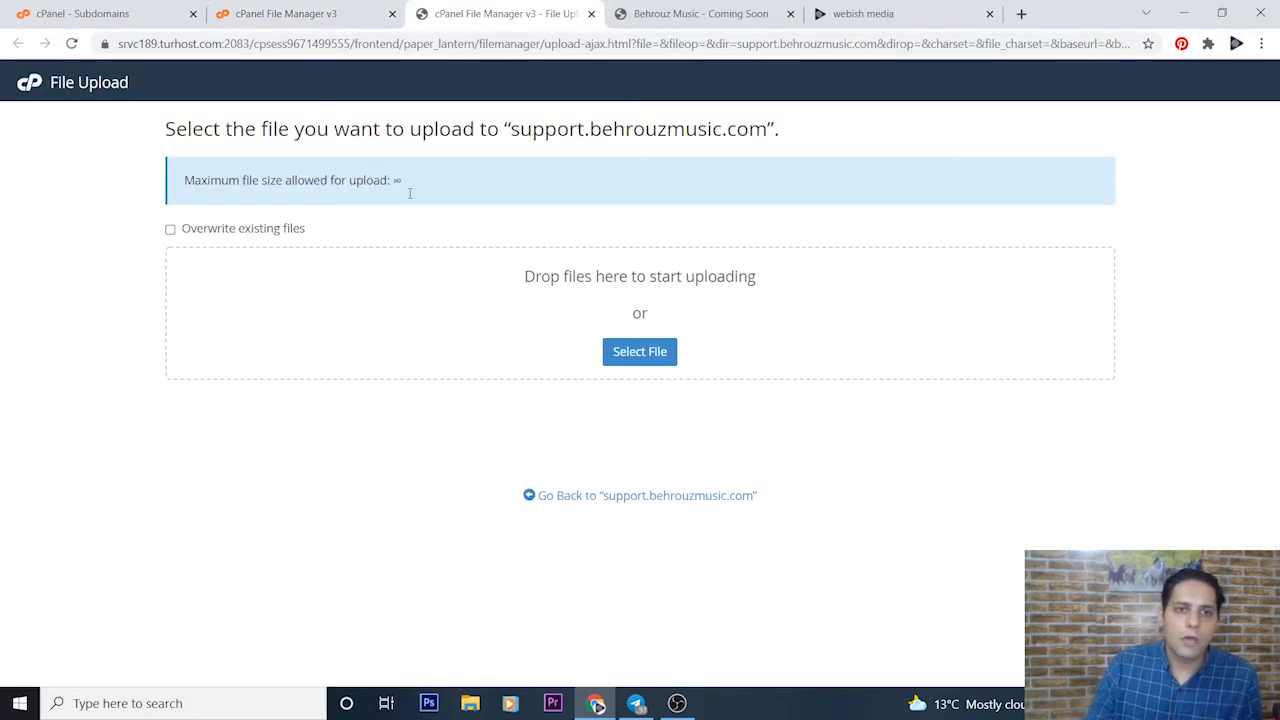
{"action": "left_click", "coordinate": [640, 351]}
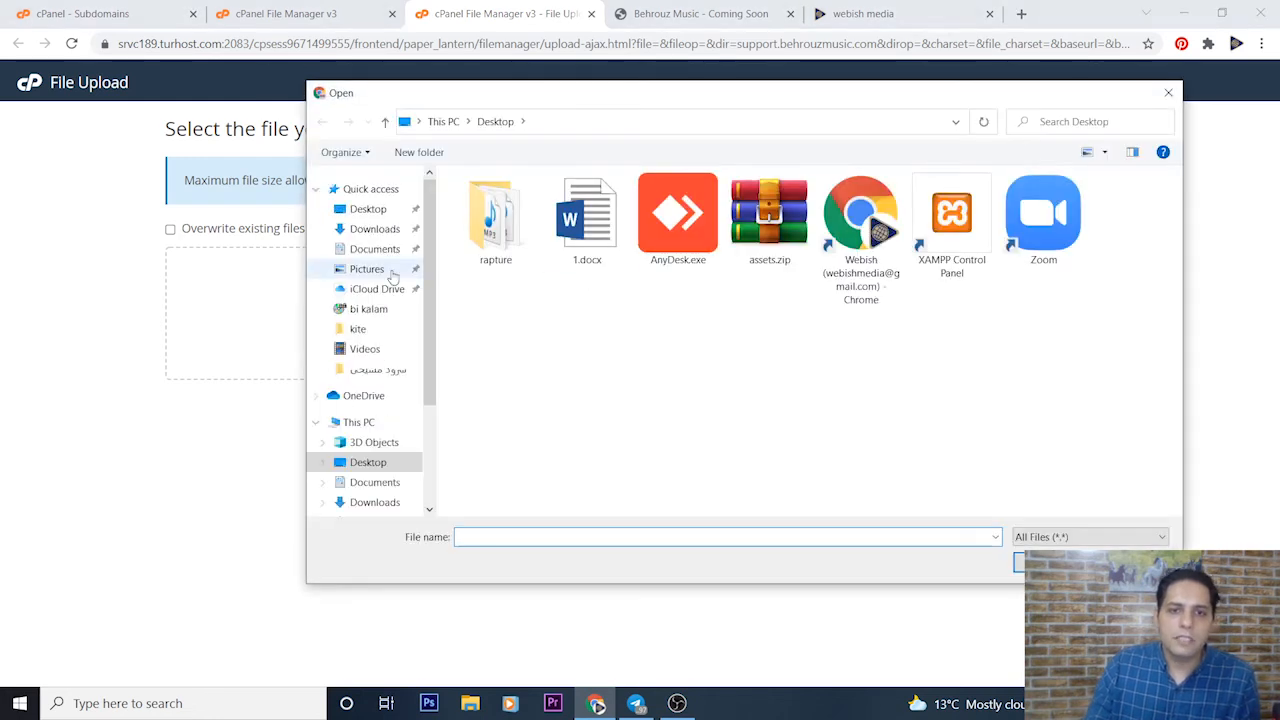
{"action": "left_click", "coordinate": [790, 212]}
{"action": "left_click", "coordinate": [1018, 562]}
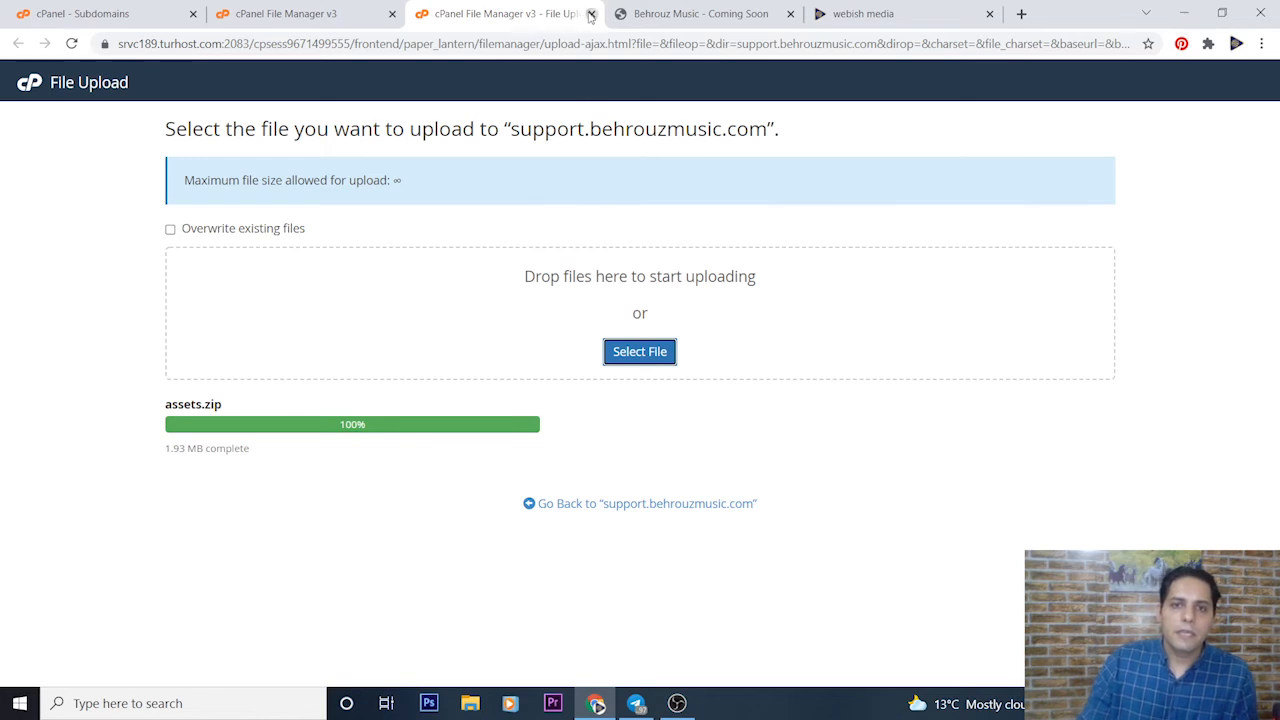
{"action": "left_click", "coordinate": [591, 14]}
{"action": "right_click", "coordinate": [424, 284]}
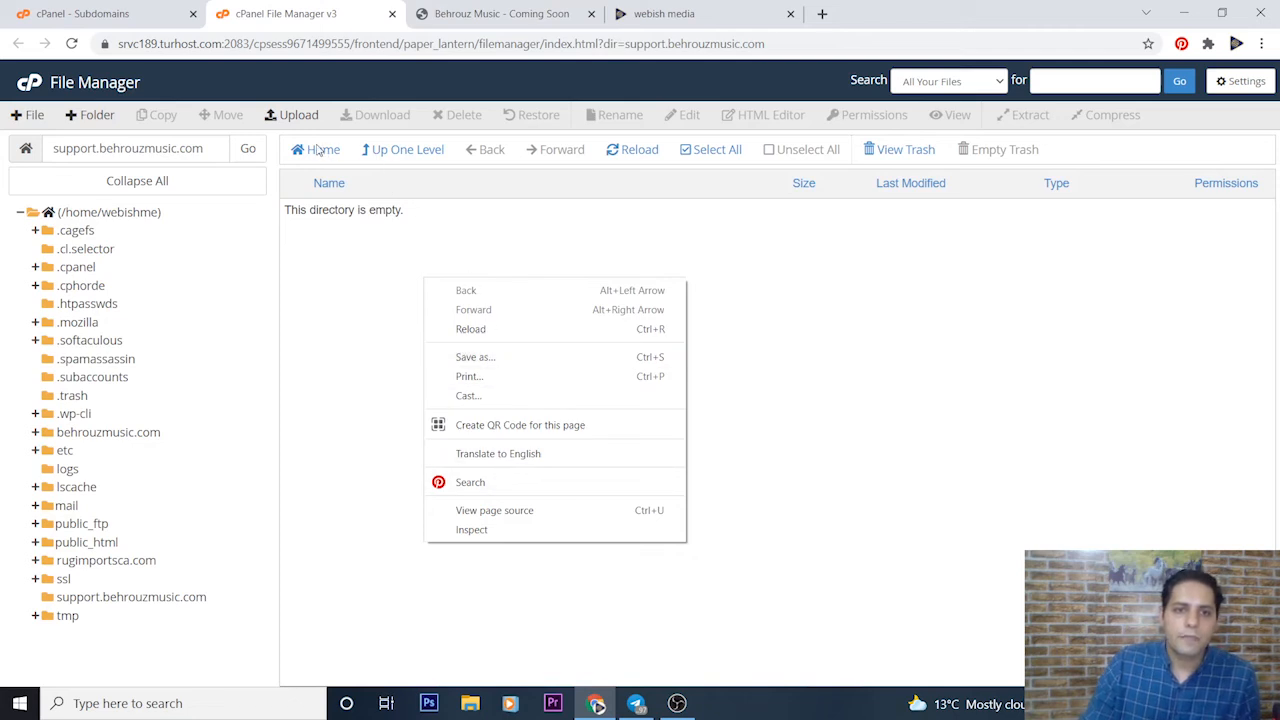
{"action": "left_click", "coordinate": [638, 150]}
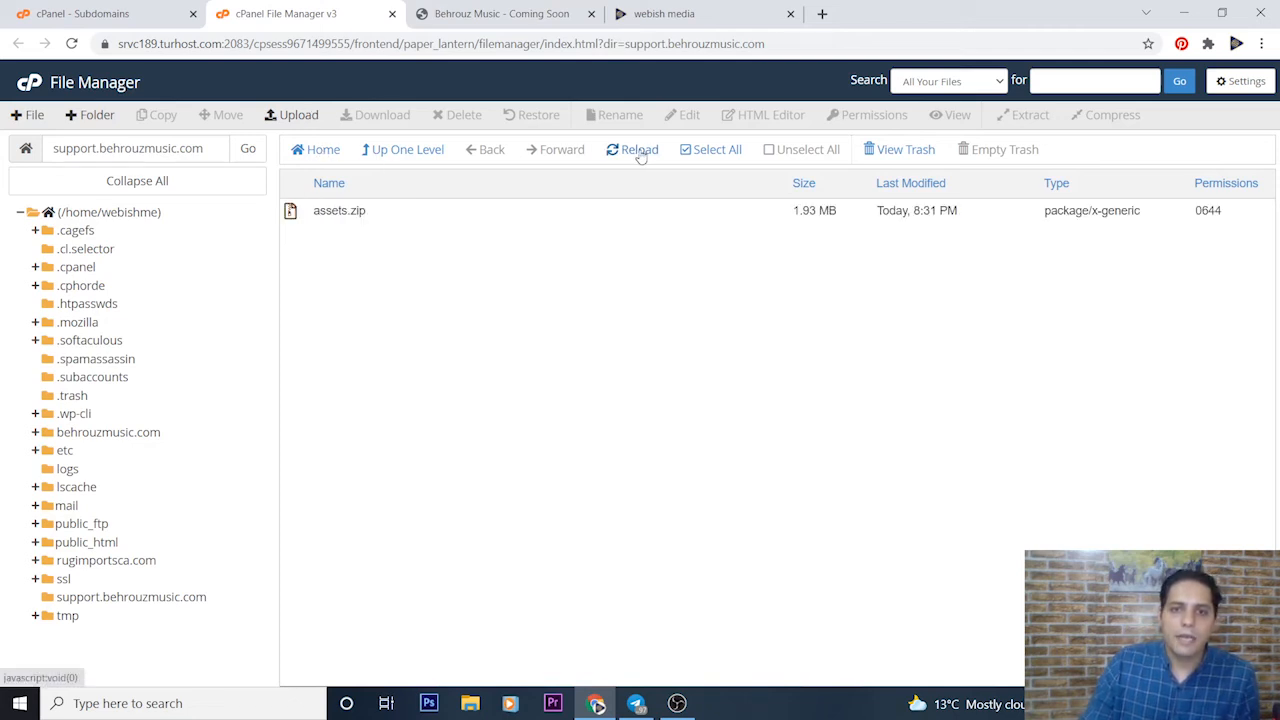
Extract assets.zip into /support.behrouzmusic.com and dismiss the extraction results
{"action": "right_click", "coordinate": [342, 208]}
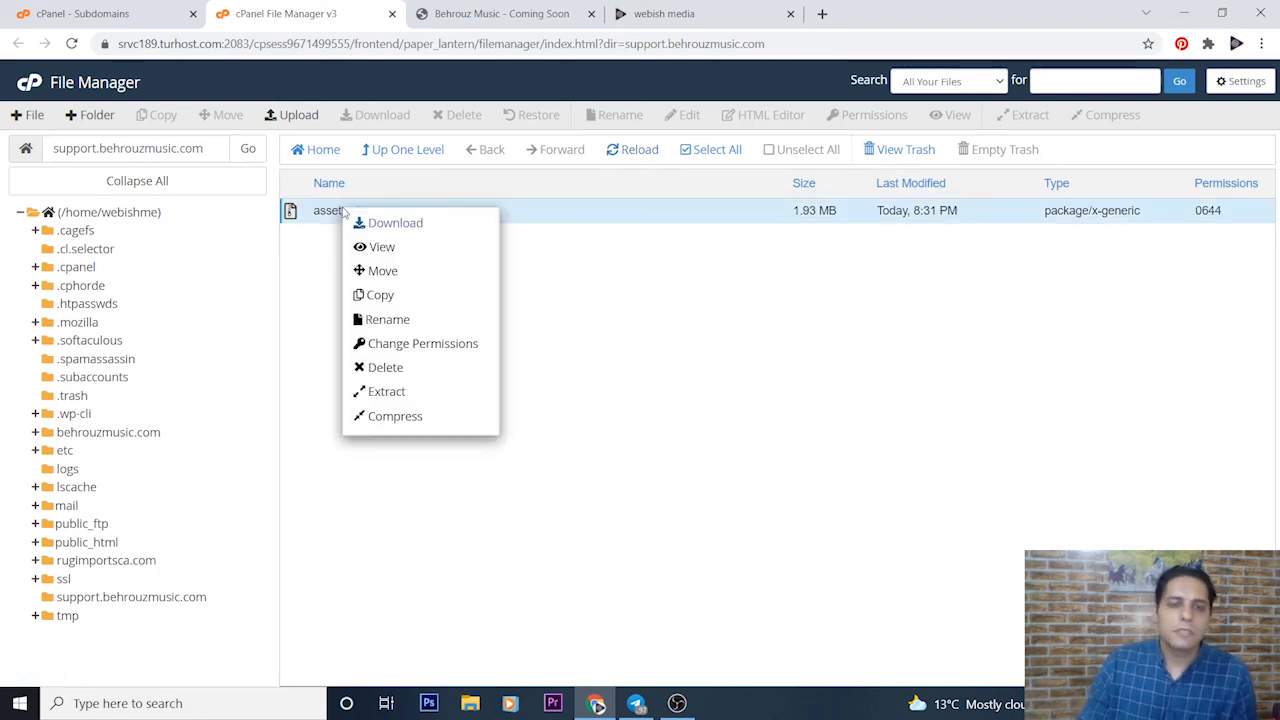
{"action": "left_click", "coordinate": [403, 399]}
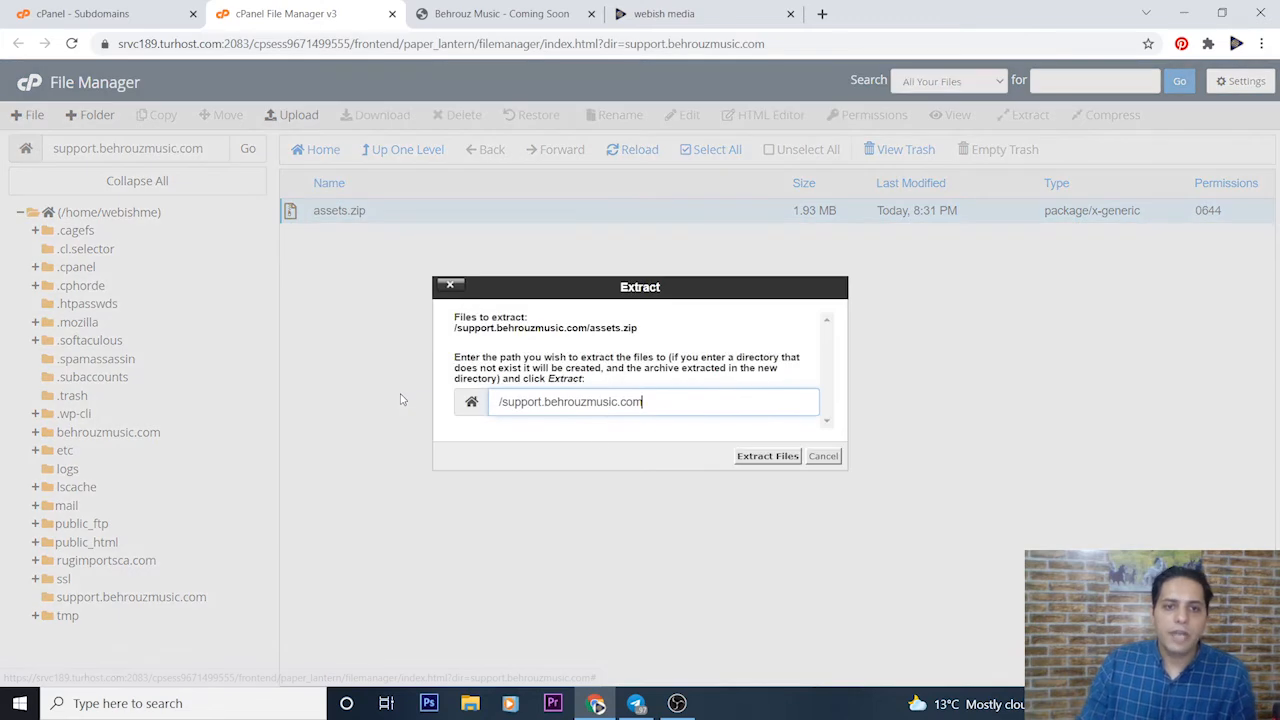
{"action": "left_click", "coordinate": [763, 456]}
{"action": "left_click", "coordinate": [910, 544]}
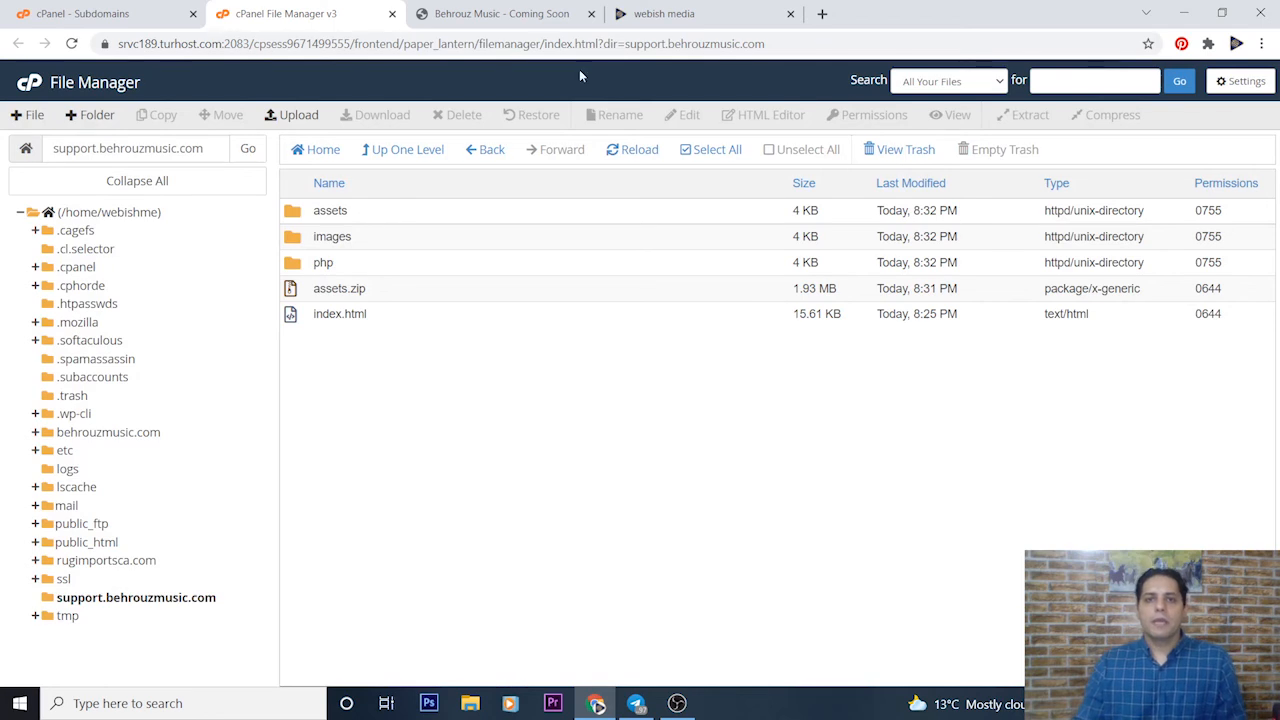
Load support.behrouzmusic.com in the browser tab that holds the music site
{"action": "left_click", "coordinate": [510, 15]}
{"action": "left_click", "coordinate": [275, 43]}
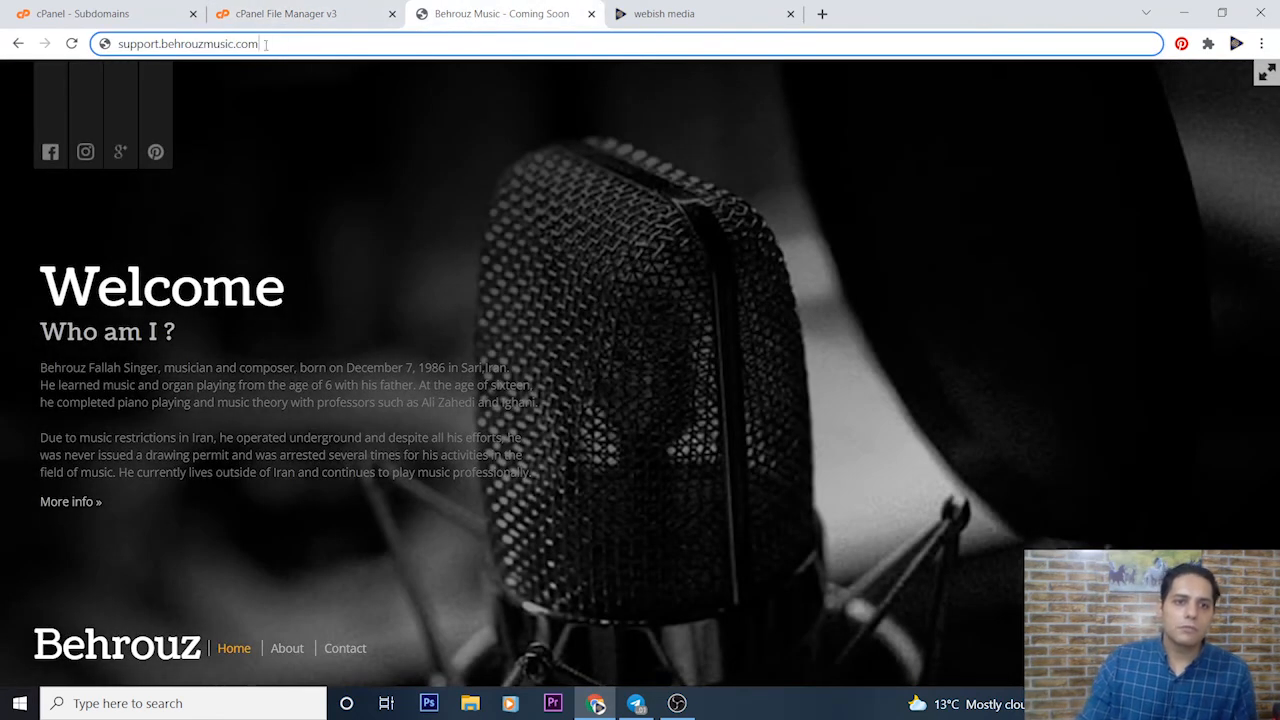
{"action": "key", "text": "Return"}
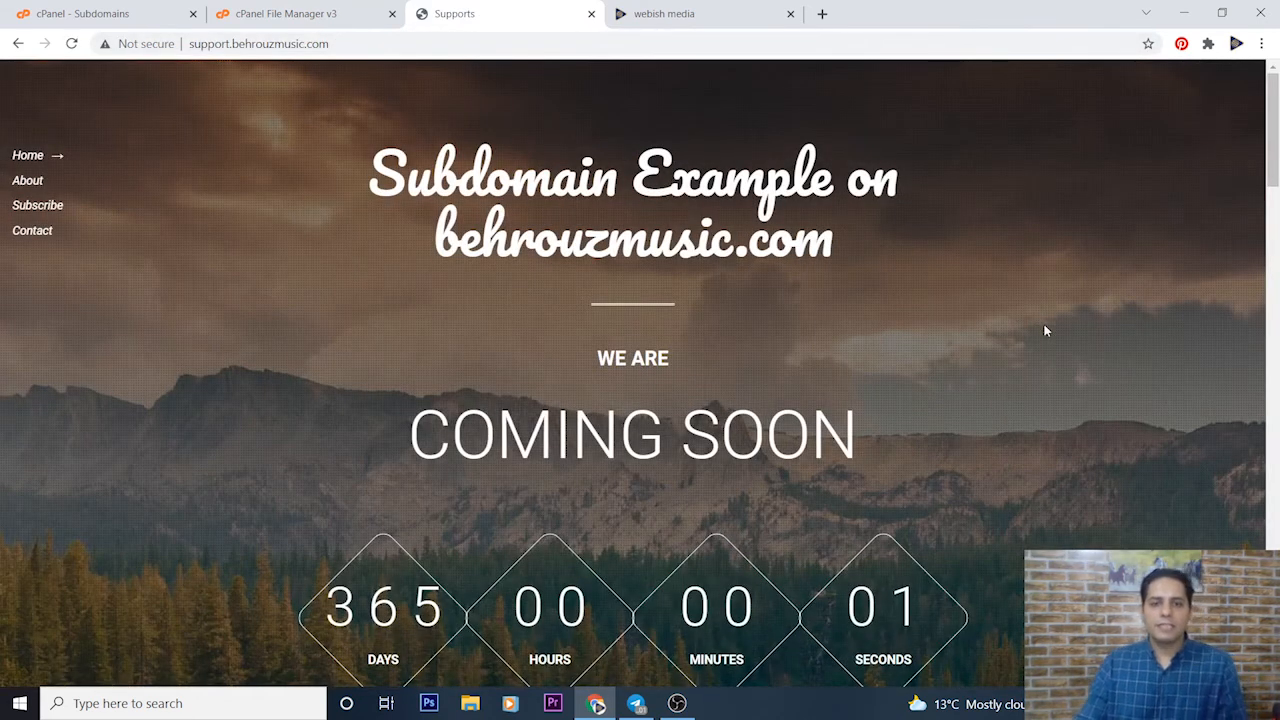
Examine the subdomain's page and address, and compare it with the files in its File Manager folder
{"action": "left_click_drag", "start_coordinate": [190, 44], "coordinate": [331, 45]}
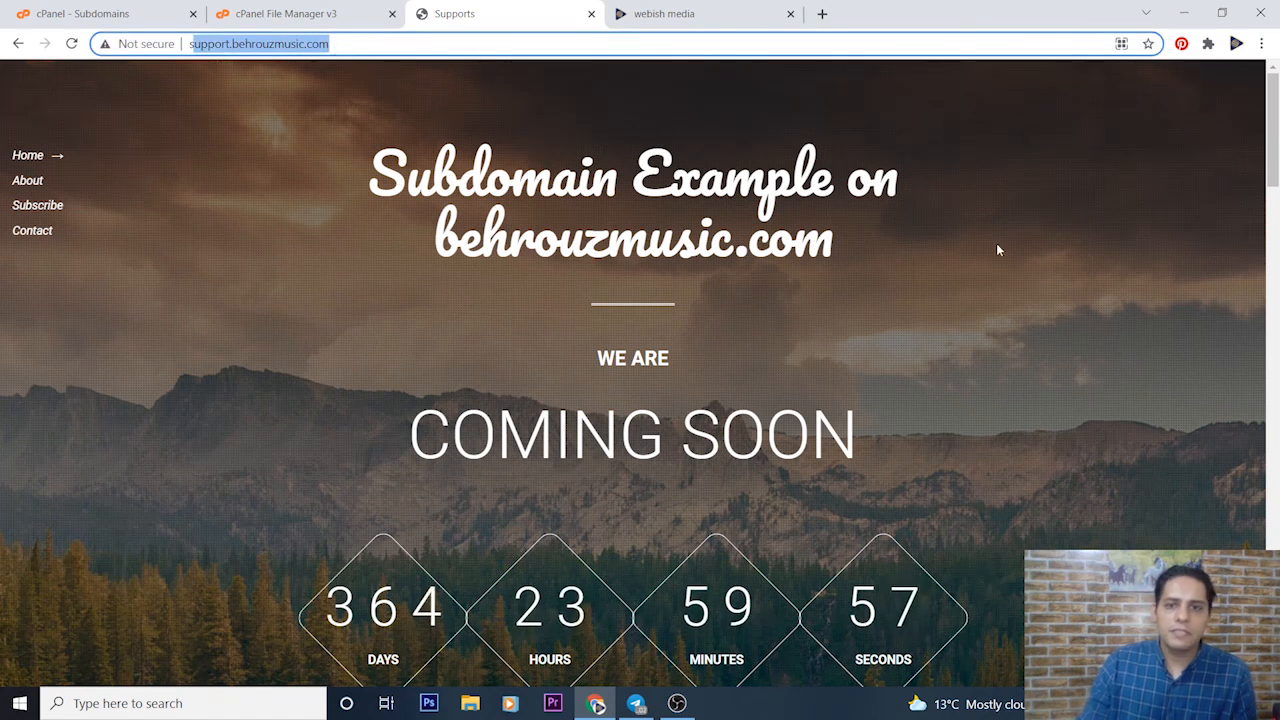
{"action": "scroll", "coordinate": [1003, 264], "scroll_direction": "down", "scroll_amount": 1}
{"action": "scroll", "coordinate": [1009, 271], "scroll_direction": "up", "scroll_amount": 1}
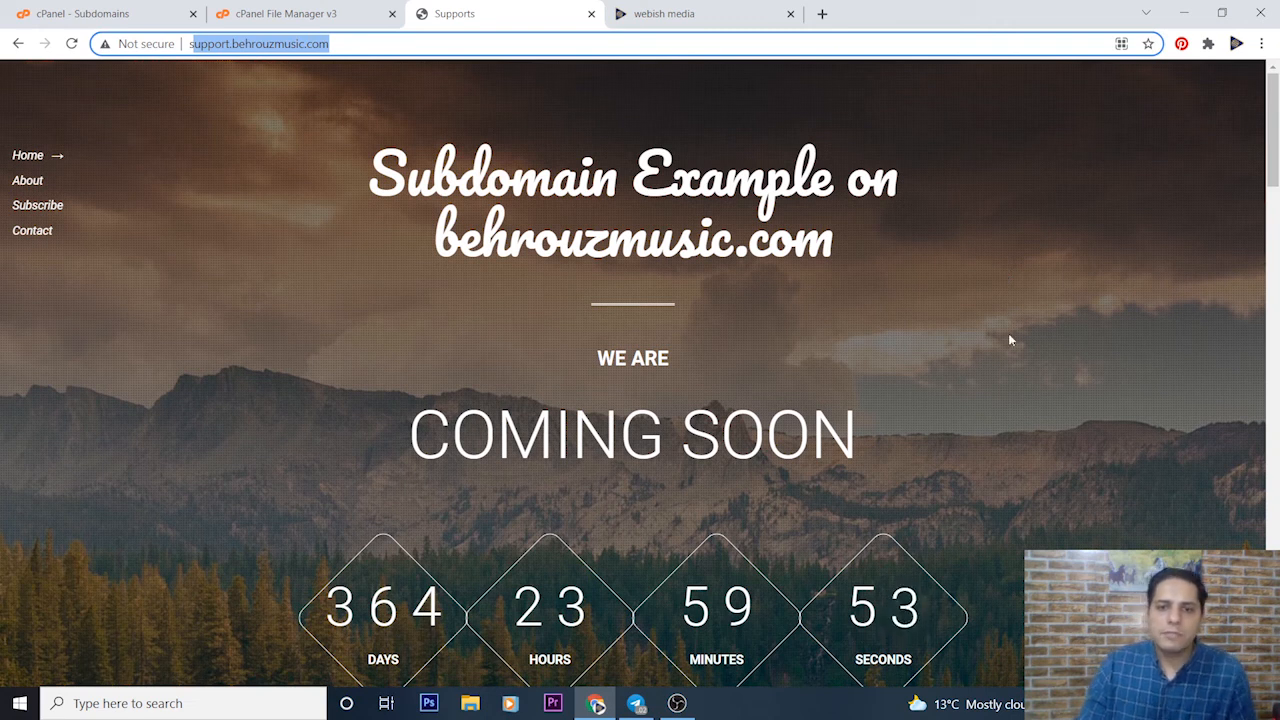
{"action": "left_click", "coordinate": [190, 43]}
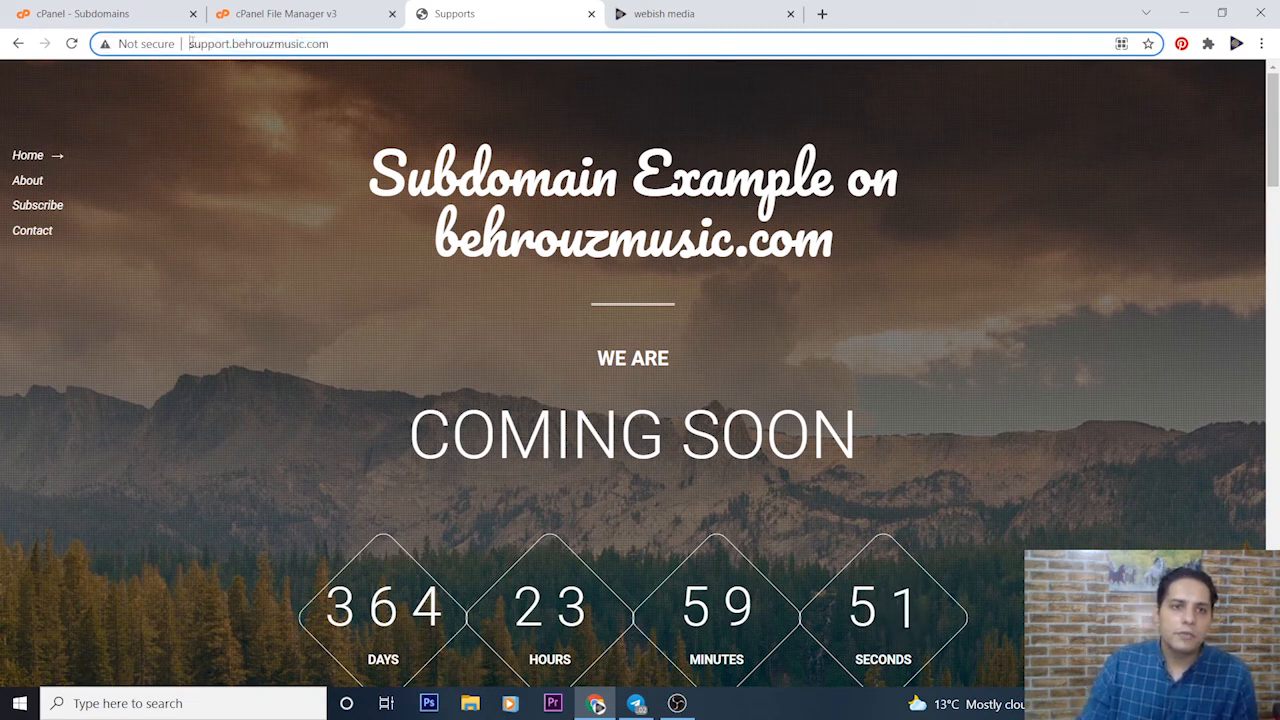
{"action": "left_click", "coordinate": [316, 15]}
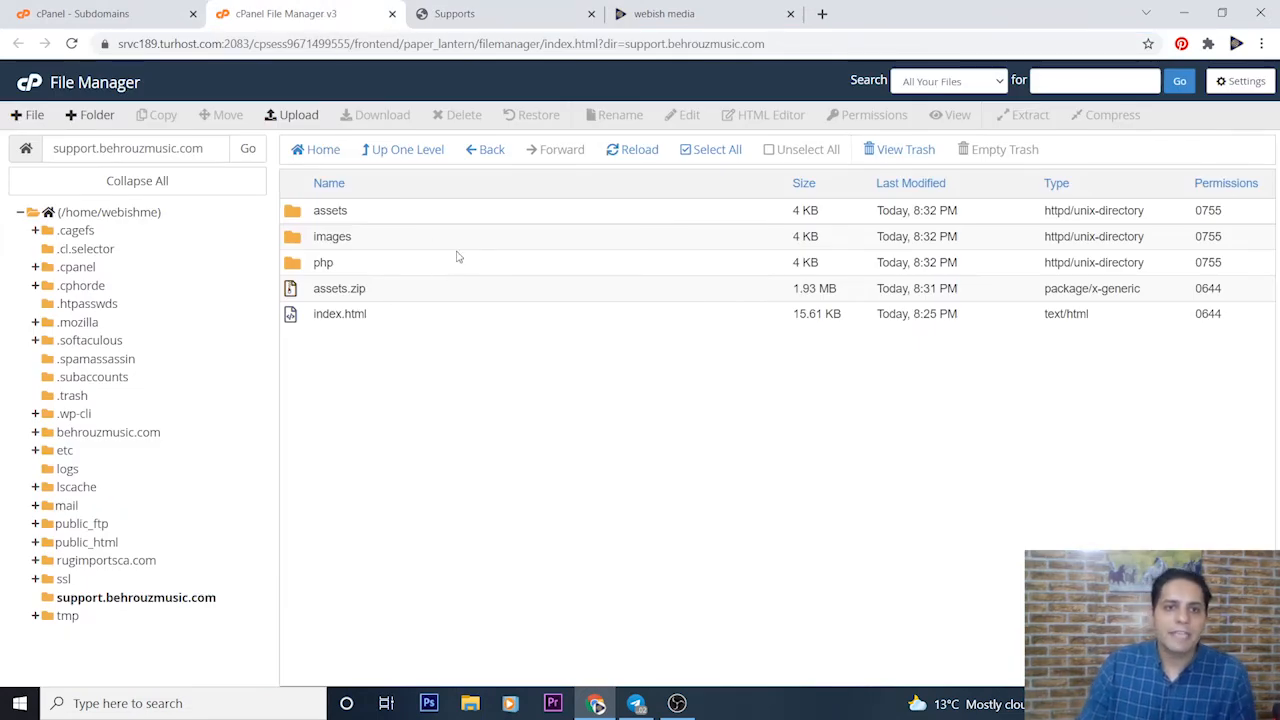
{"action": "left_click", "coordinate": [455, 14]}
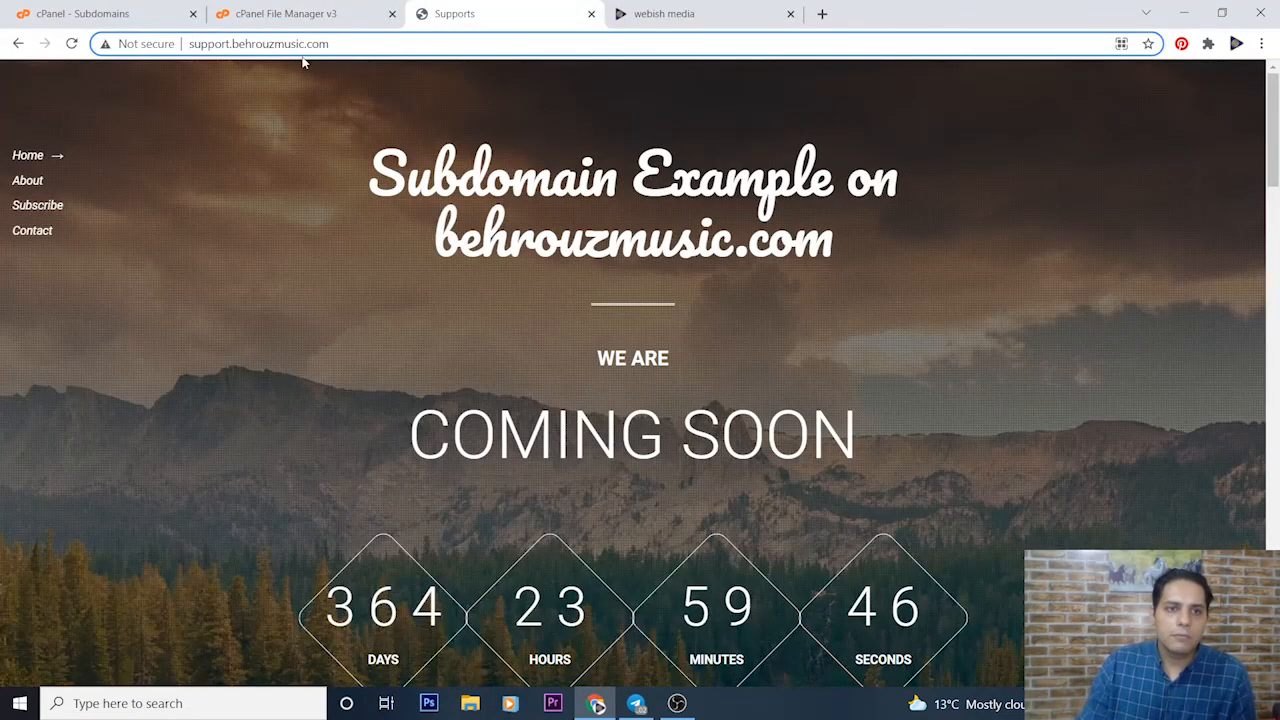
Return from the Subdomains page to the cPanel main page and open a new File Manager at the home directory
{"action": "left_click", "coordinate": [147, 20]}
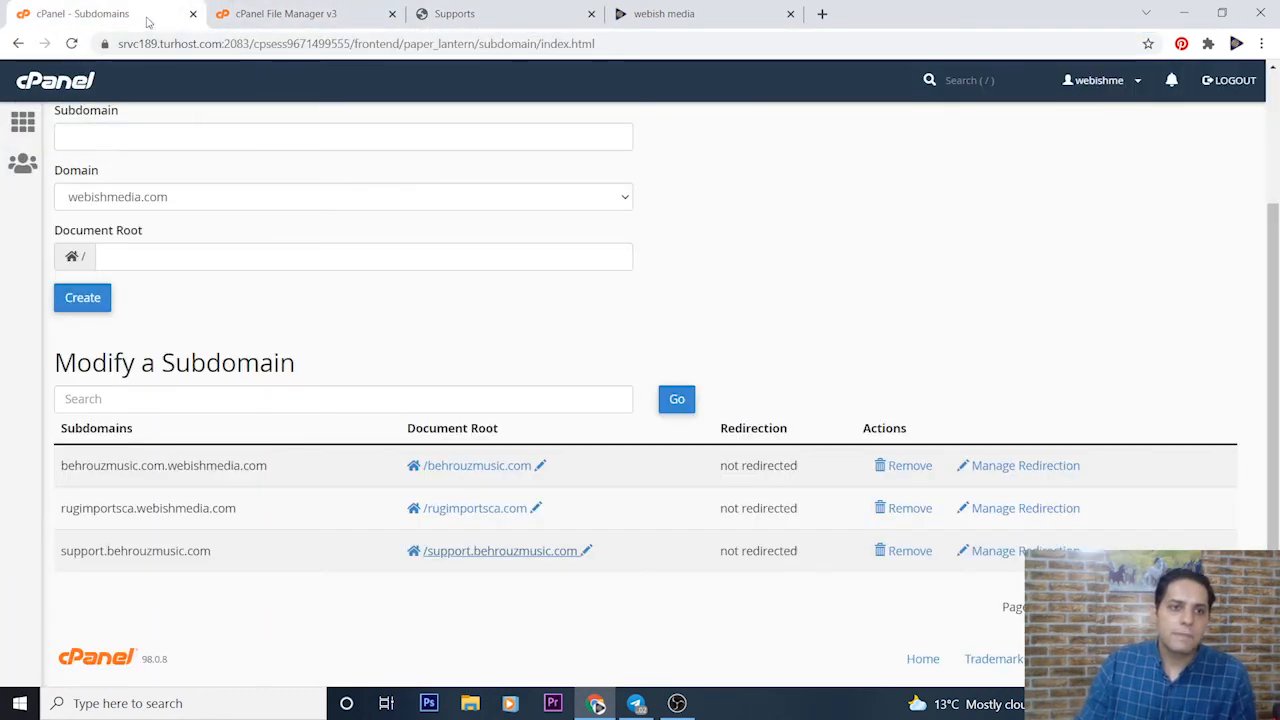
{"action": "left_click", "coordinate": [28, 122]}
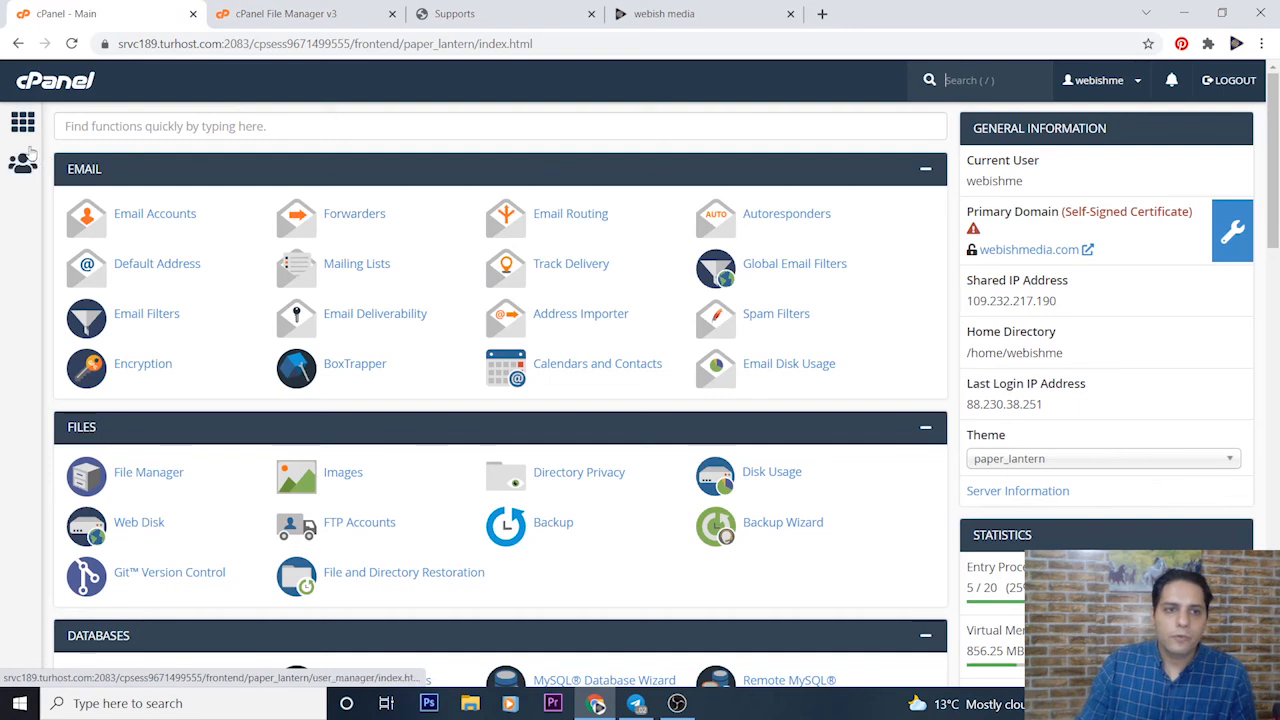
{"action": "scroll", "coordinate": [160, 220], "scroll_direction": "down", "scroll_amount": 2}
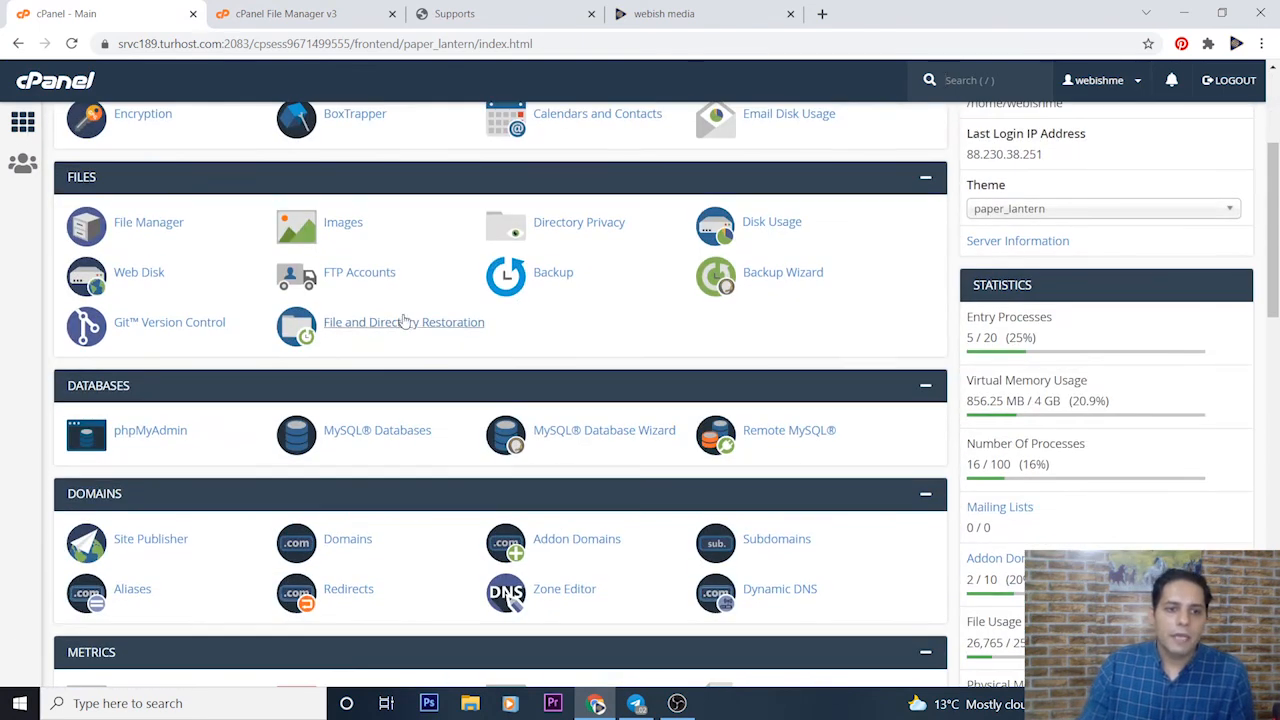
{"action": "left_click", "coordinate": [155, 224]}
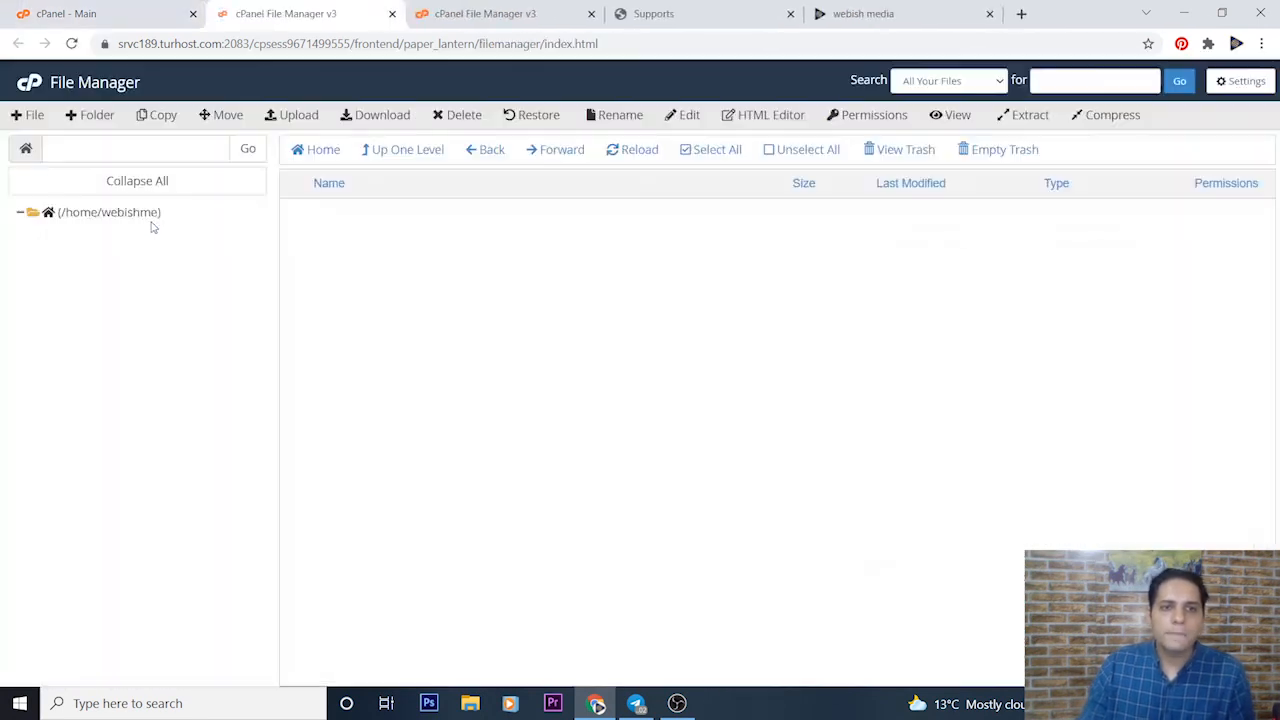
Open the support.behrouzmusic.com folder to view its website files, and return to the subdomain's live page in the browser
{"action": "scroll", "coordinate": [418, 287], "scroll_direction": "down", "scroll_amount": 2}
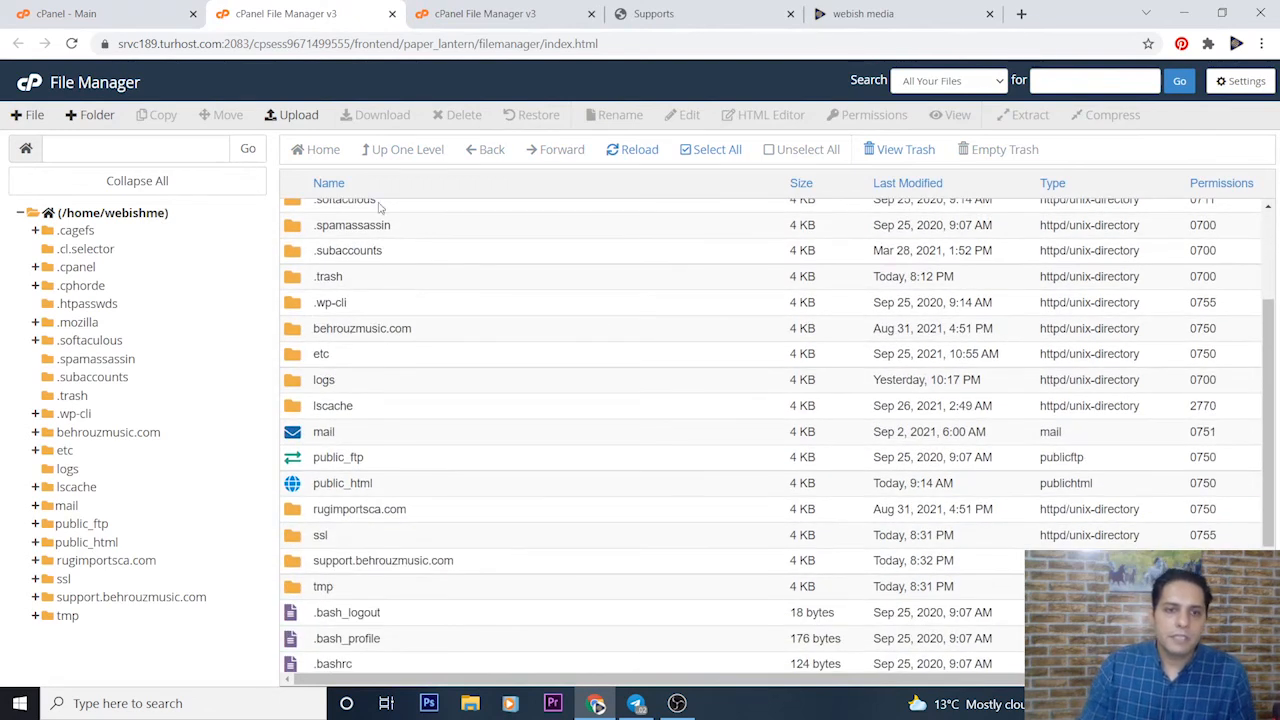
{"action": "scroll", "coordinate": [425, 270], "scroll_direction": "down", "scroll_amount": 2}
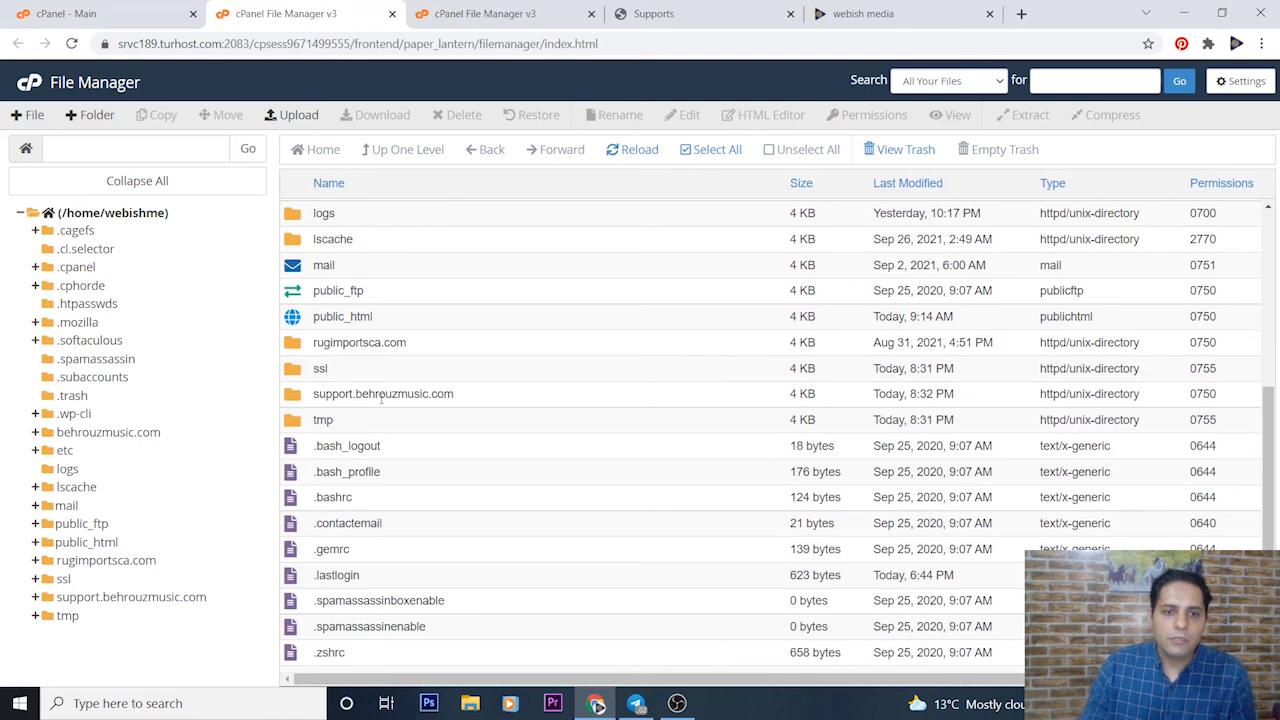
{"action": "double_click", "coordinate": [300, 400]}
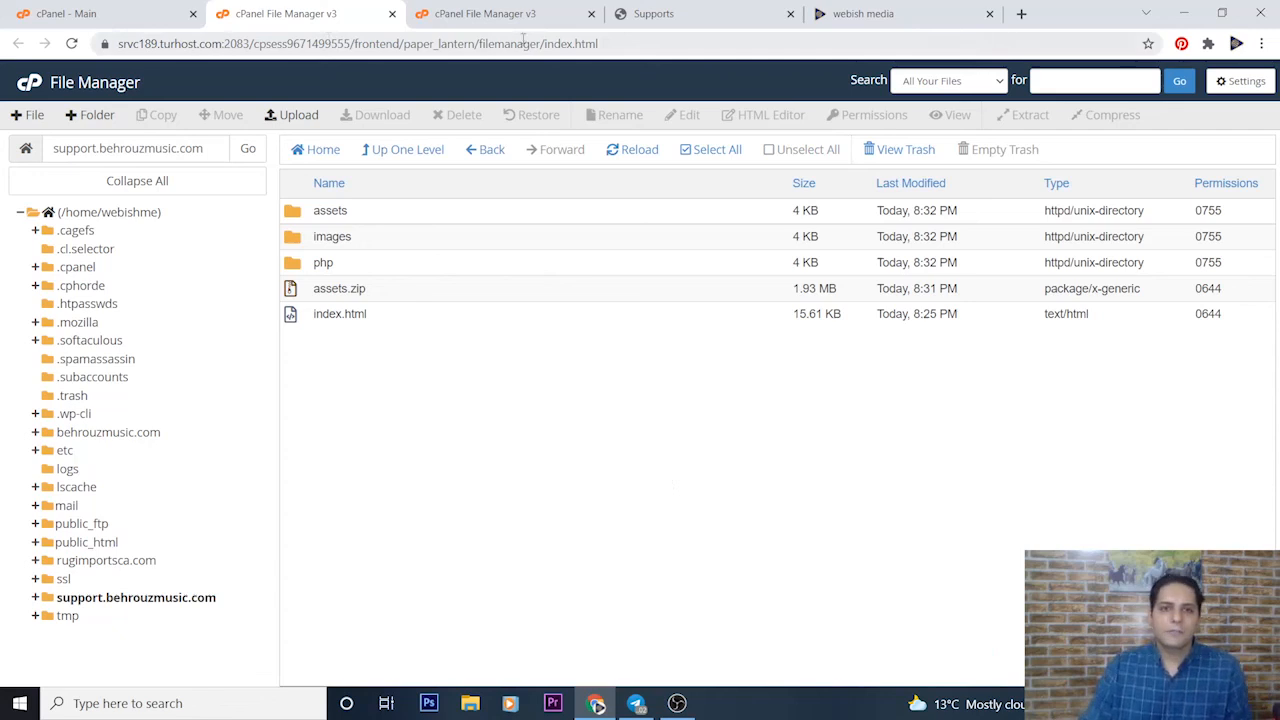
{"action": "left_click", "coordinate": [700, 14]}
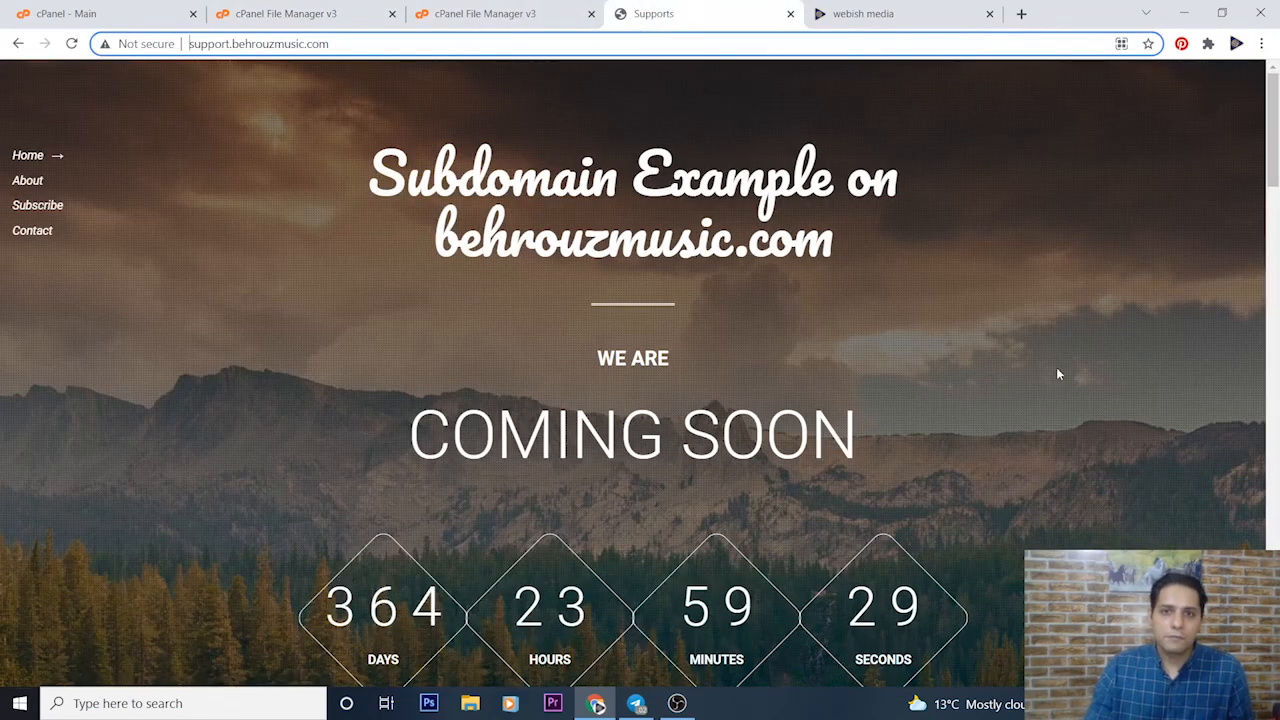